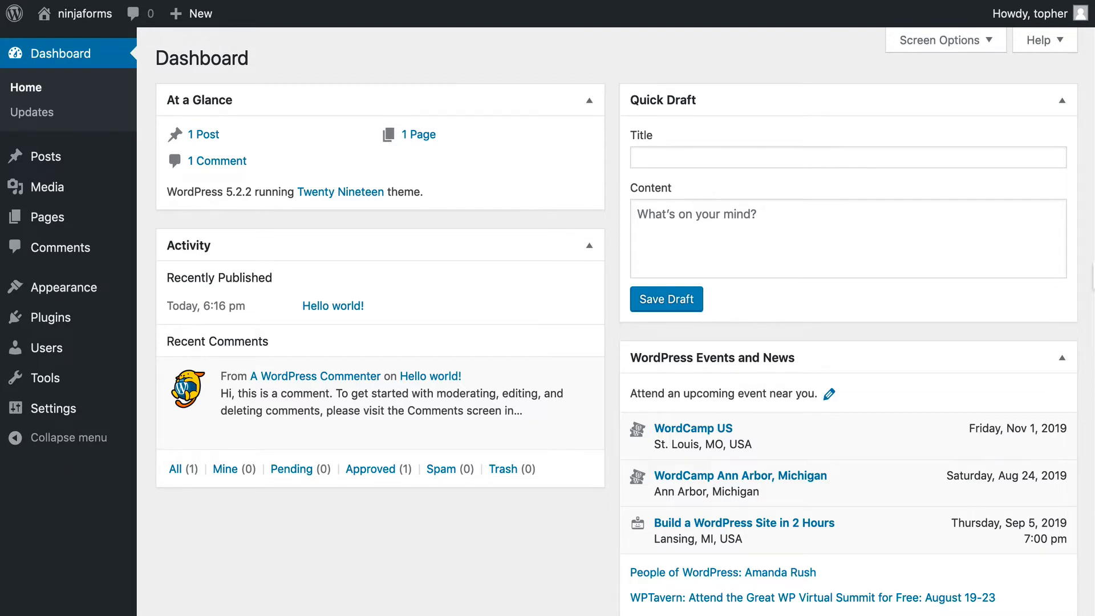
- Search the plugin directory for "ninja forms" on the page for adding new plugins
{"action": "scroll", "coordinate": [1029, 381], "scroll_direction": "down", "scroll_amount": 1}
{"action": "mouse_move", "coordinate": [68, 329]}
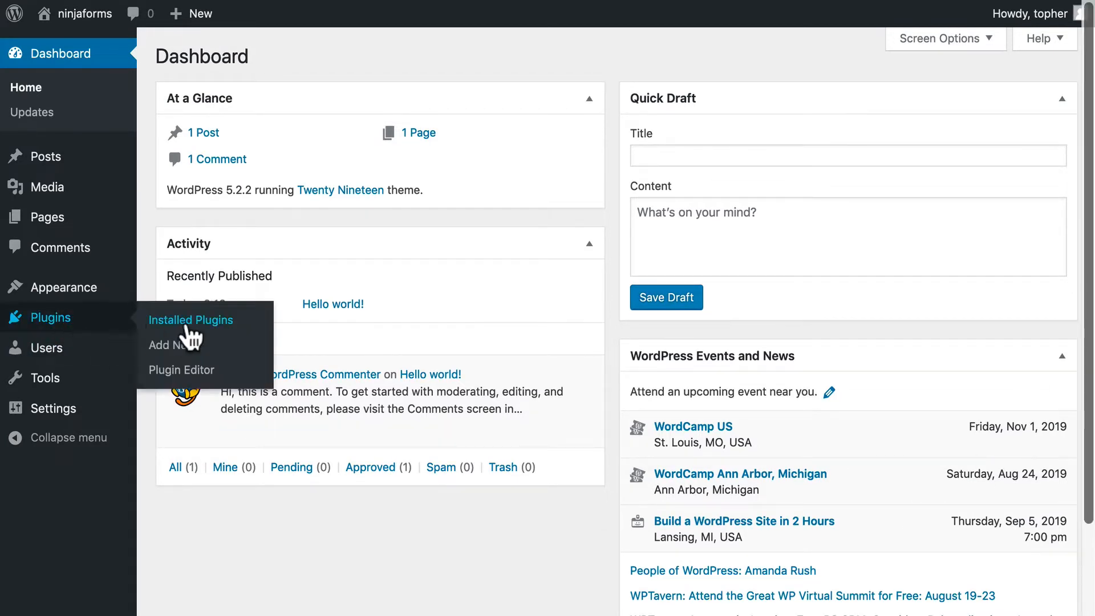
{"action": "left_click", "coordinate": [176, 353]}
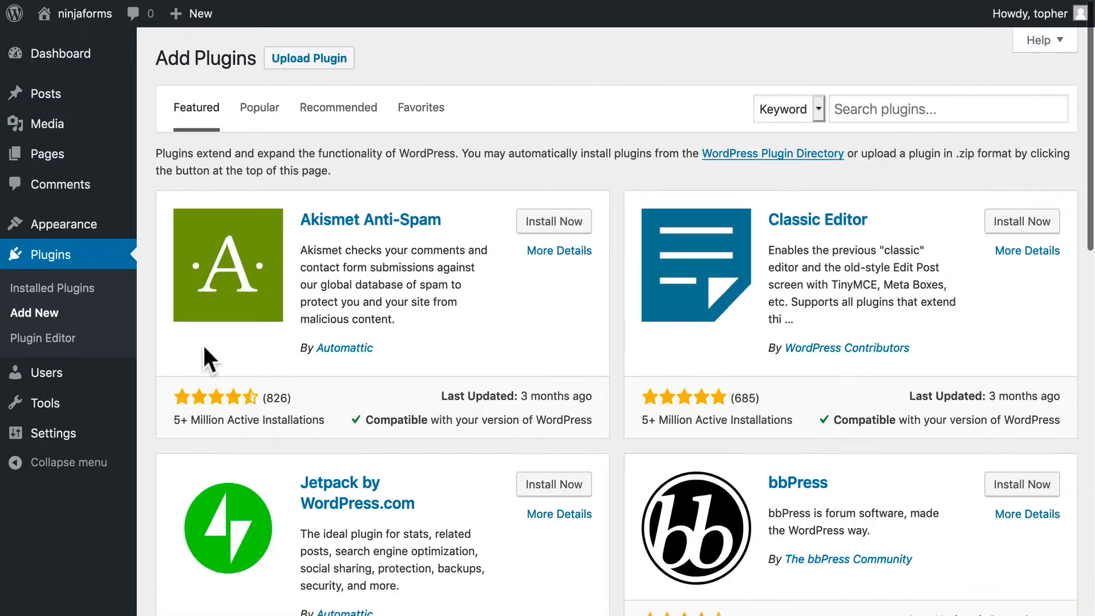
{"action": "left_click", "coordinate": [926, 107]}
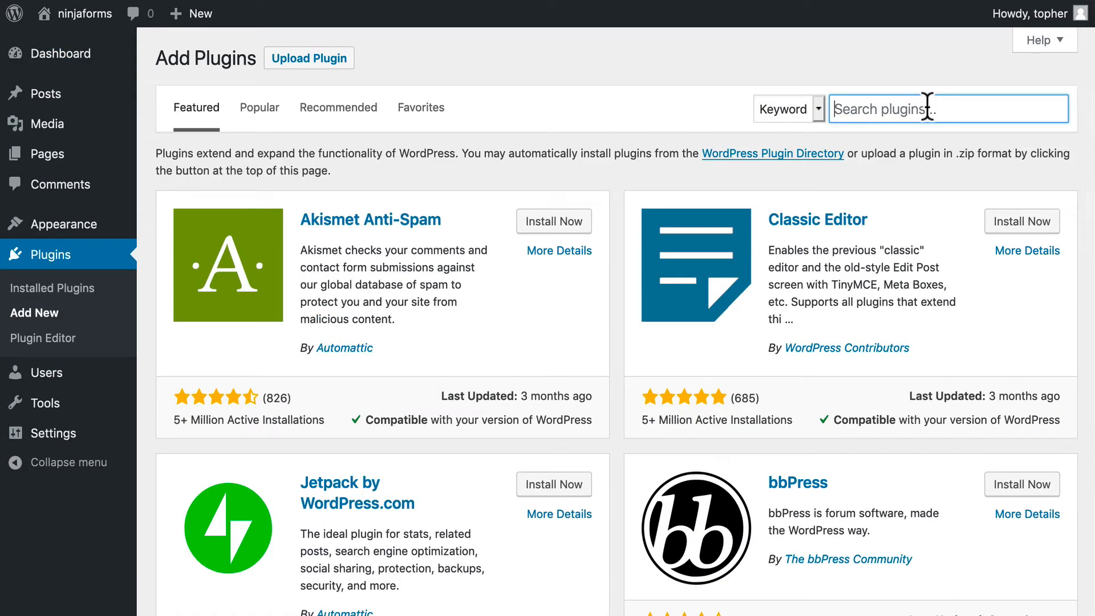
{"action": "type", "text": "ninja forms"}
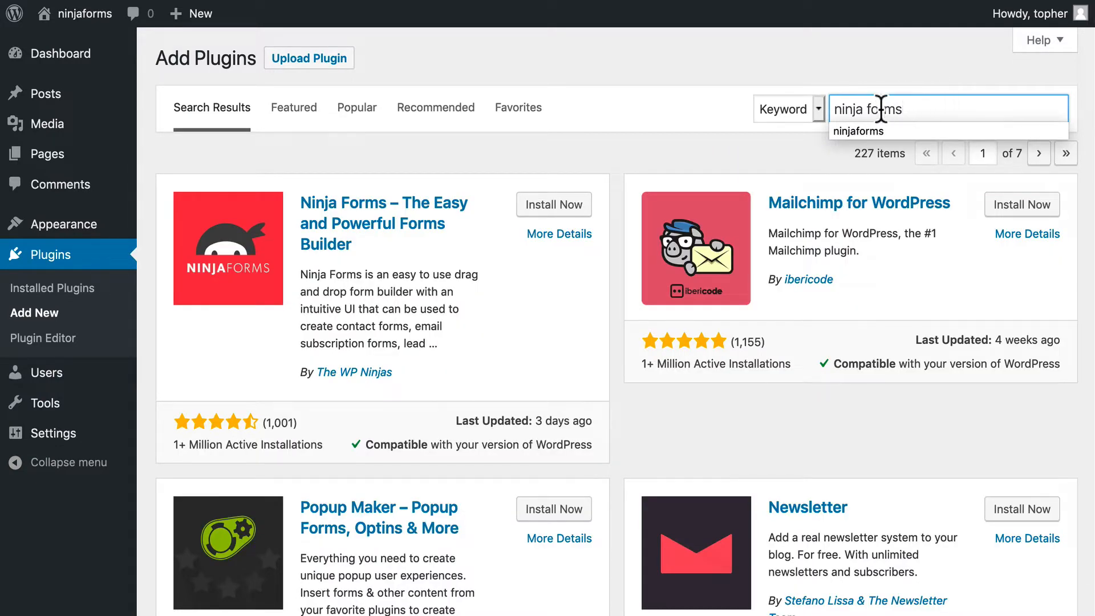
{"action": "left_click_drag", "start_coordinate": [864, 109], "coordinate": [869, 109]}
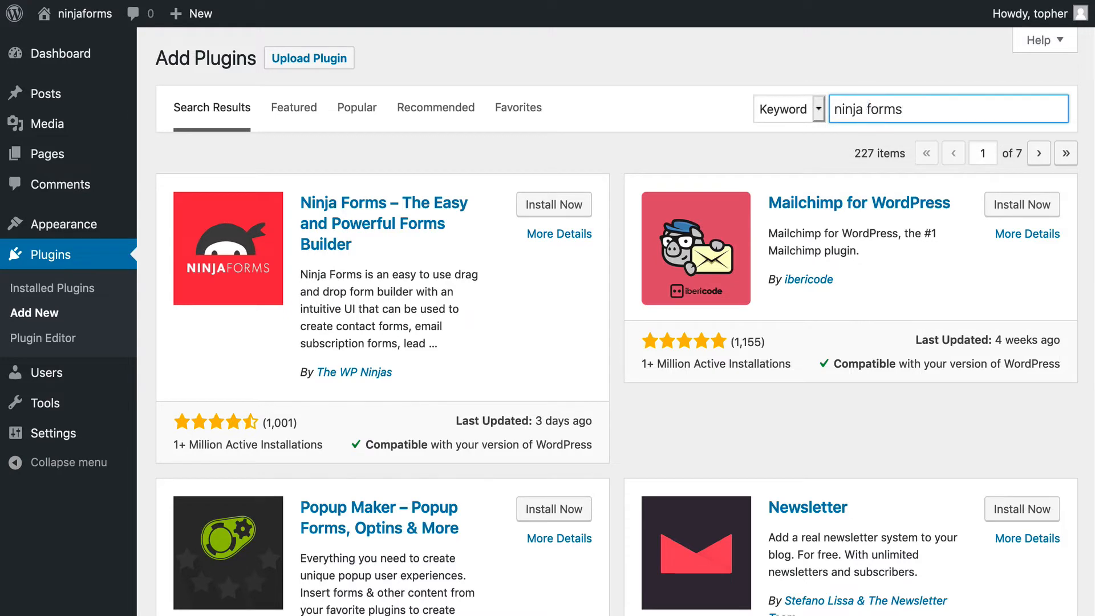
{"action": "key", "text": "BackSpace"}
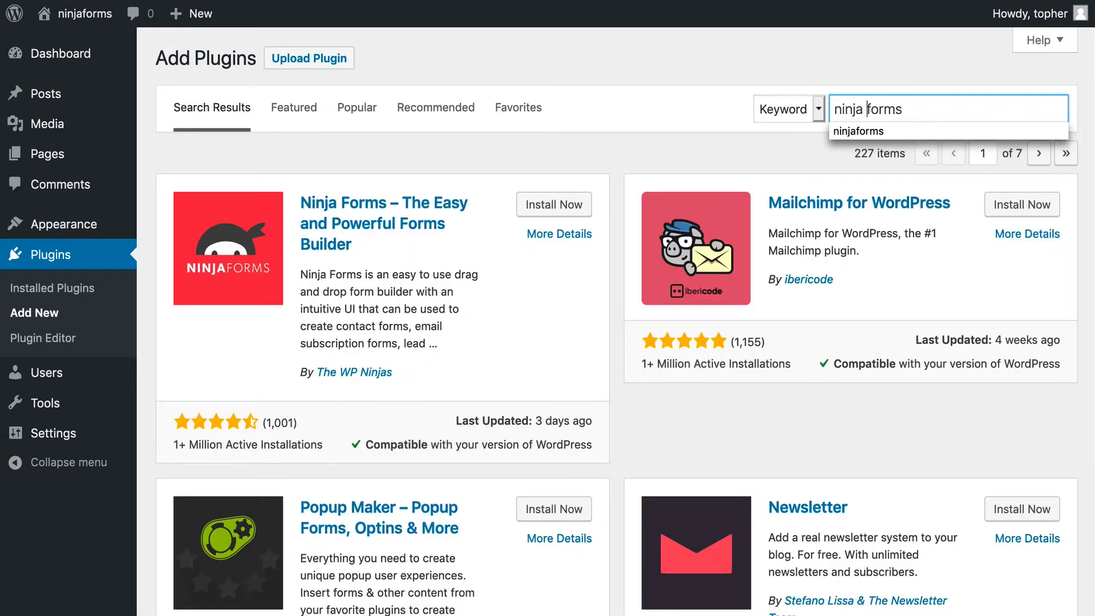
- Install and activate the Ninja Forms plugin by The WP Ninjas
{"action": "left_click", "coordinate": [547, 207]}
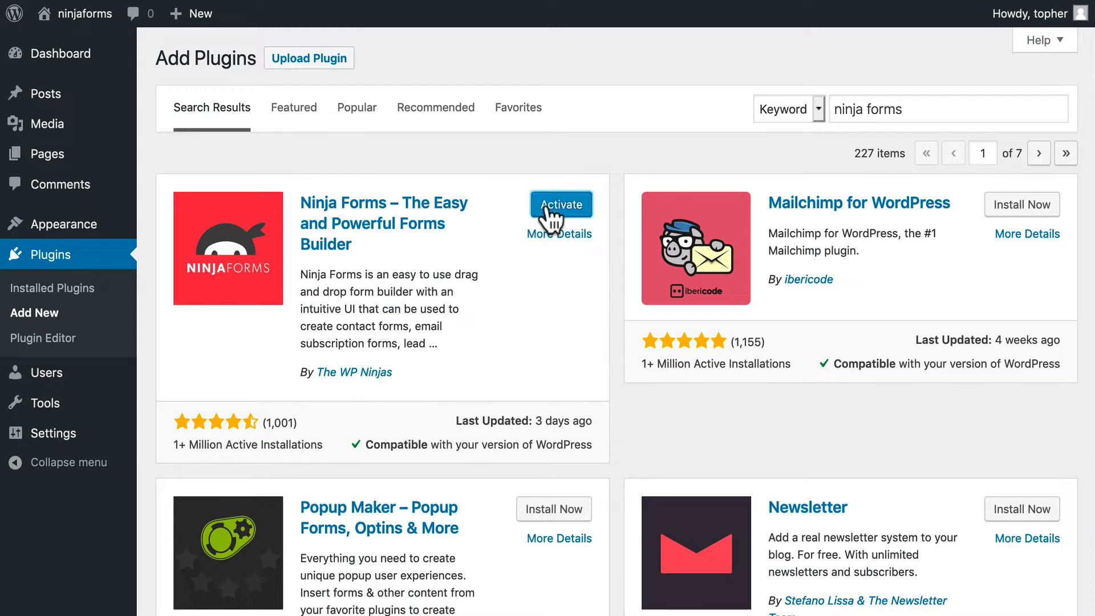
{"action": "scroll", "coordinate": [546, 208], "scroll_direction": "down", "scroll_amount": 1}
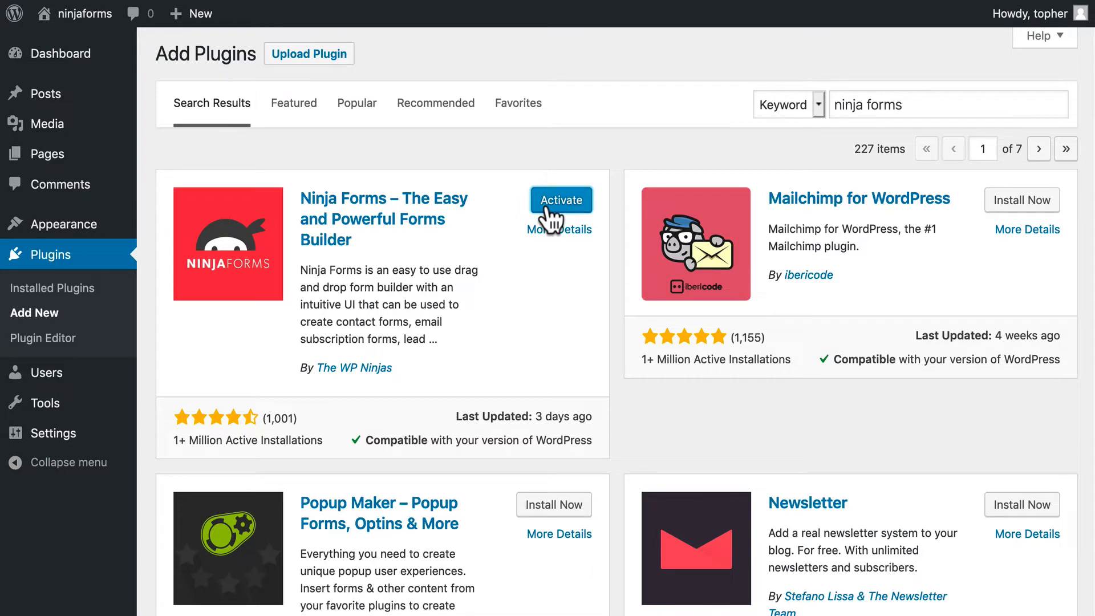
{"action": "left_click", "coordinate": [547, 206]}
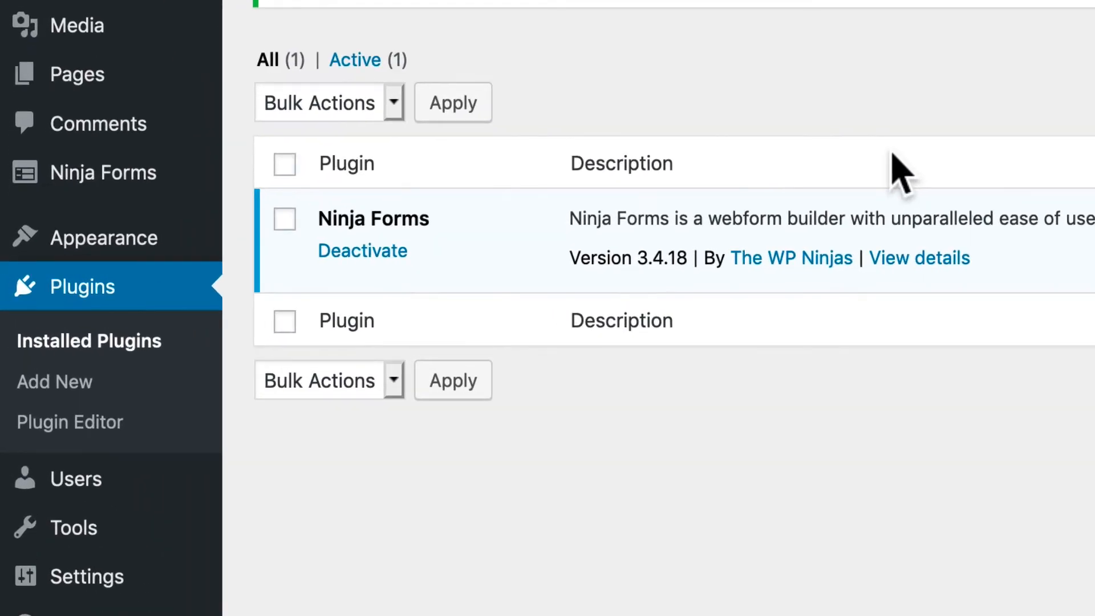
- Open the Contact Me form from the Ninja Forms dashboard, declining the data collection request, and review its fields
{"action": "mouse_move", "coordinate": [35, 177]}
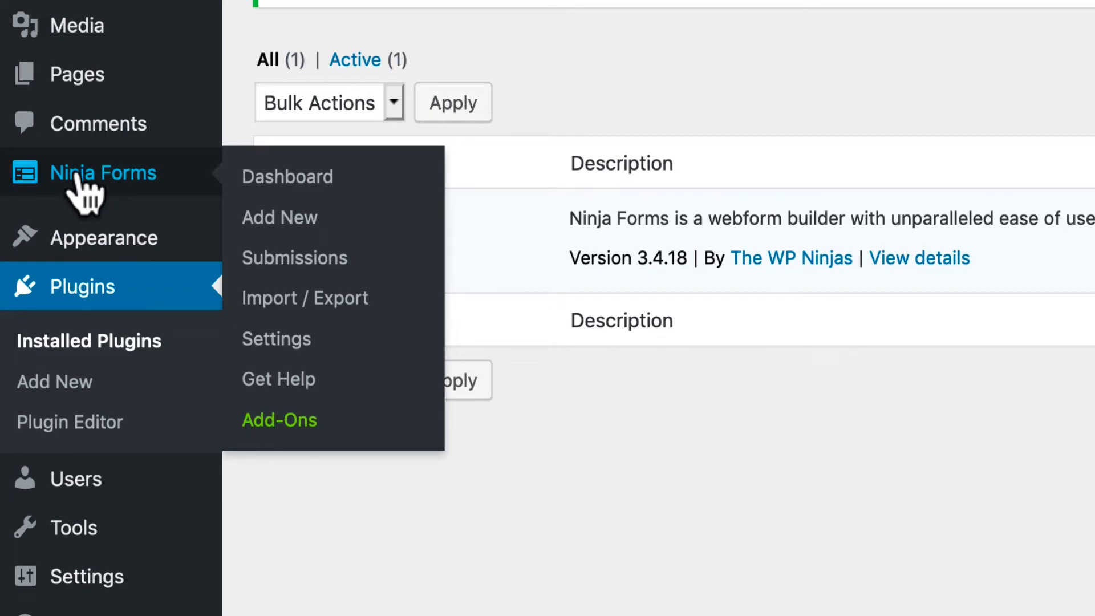
{"action": "left_click", "coordinate": [278, 182]}
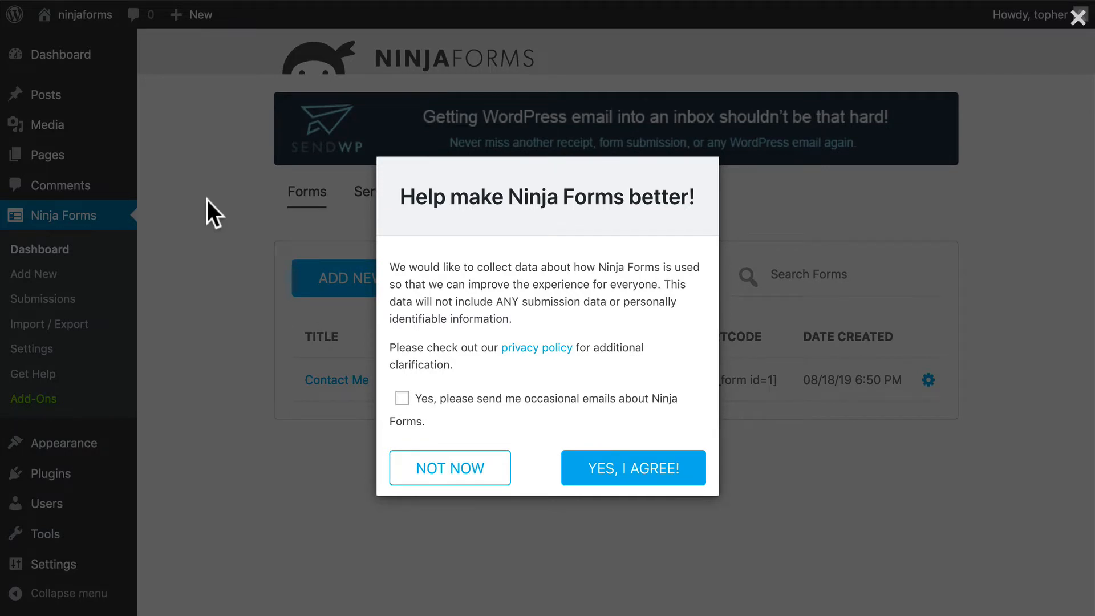
{"action": "left_click", "coordinate": [462, 472]}
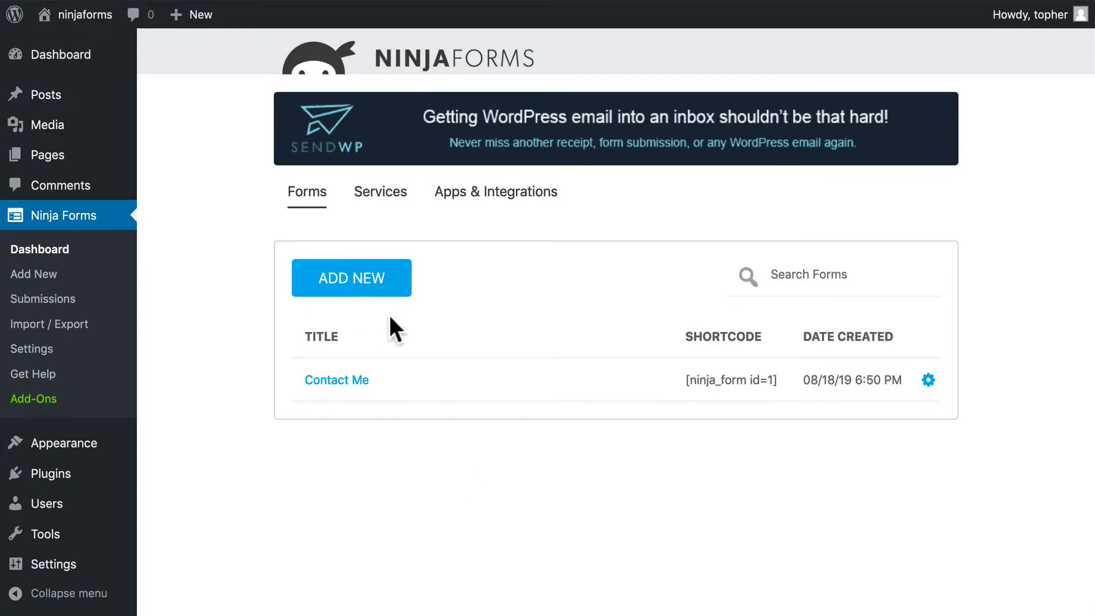
{"action": "left_click", "coordinate": [354, 381]}
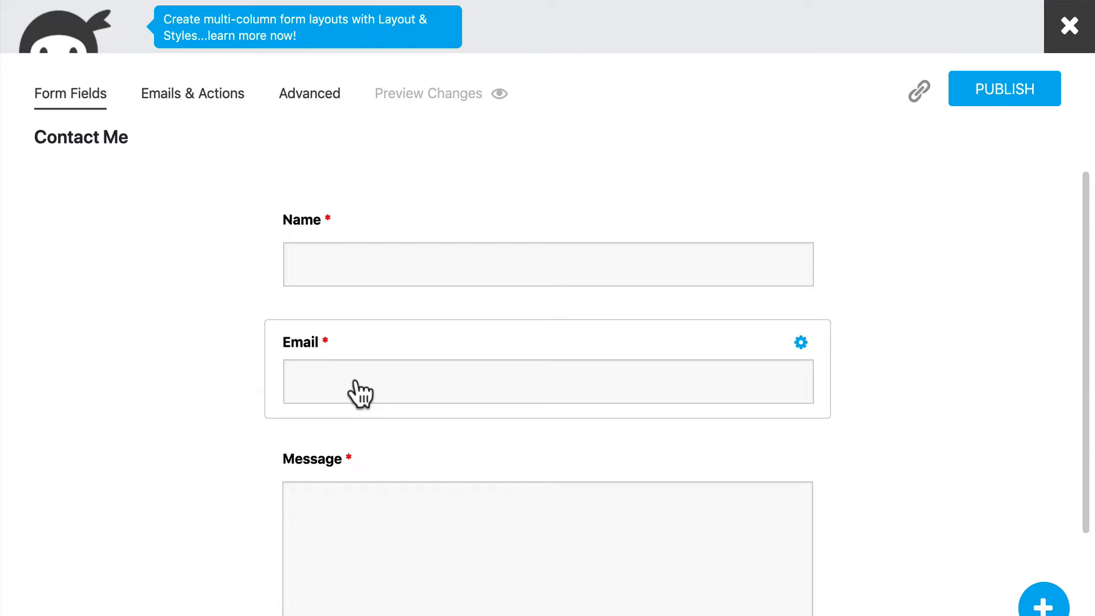
{"action": "scroll", "coordinate": [895, 308], "scroll_direction": "down", "scroll_amount": 2}
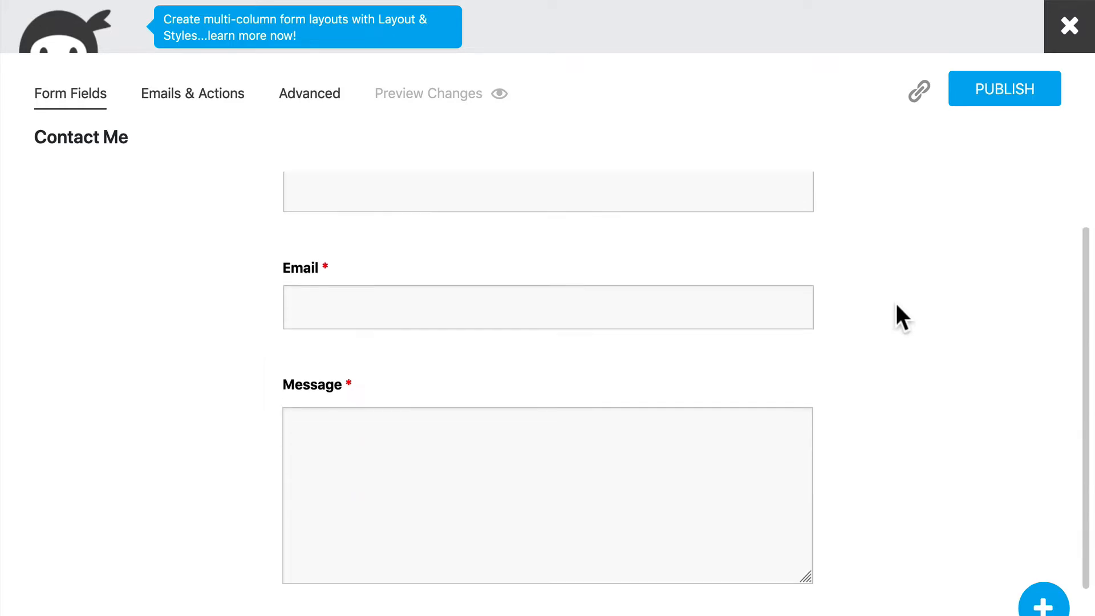
{"action": "scroll", "coordinate": [895, 304], "scroll_direction": "down", "scroll_amount": 2}
{"action": "scroll", "coordinate": [895, 305], "scroll_direction": "up", "scroll_amount": 4}
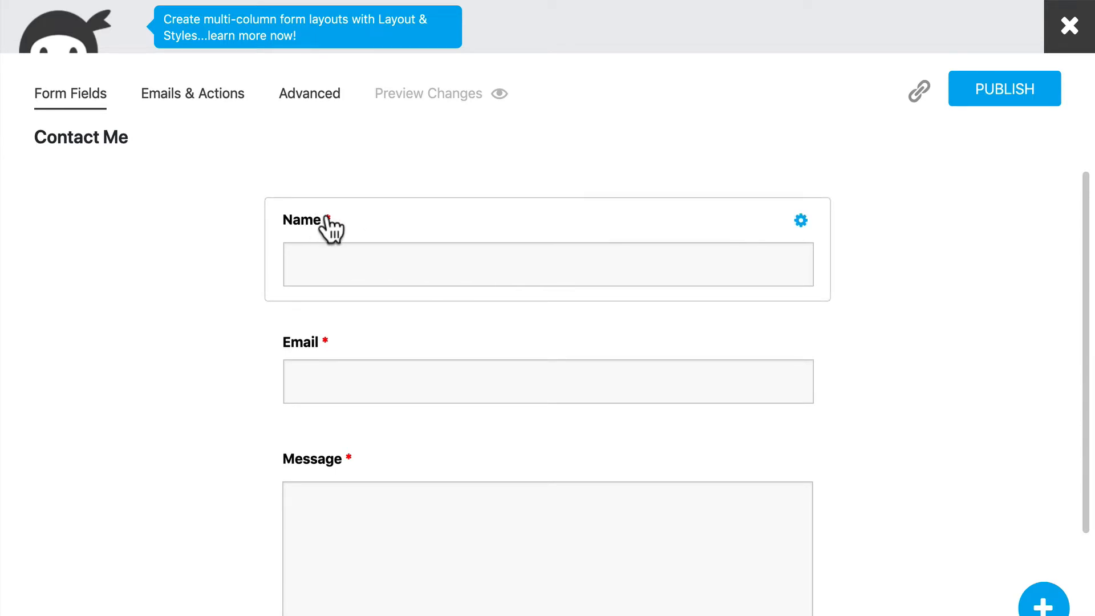
- Change the Name field's label to "Name!", look through its display settings and close the field settings
{"action": "mouse_move", "coordinate": [800, 224]}
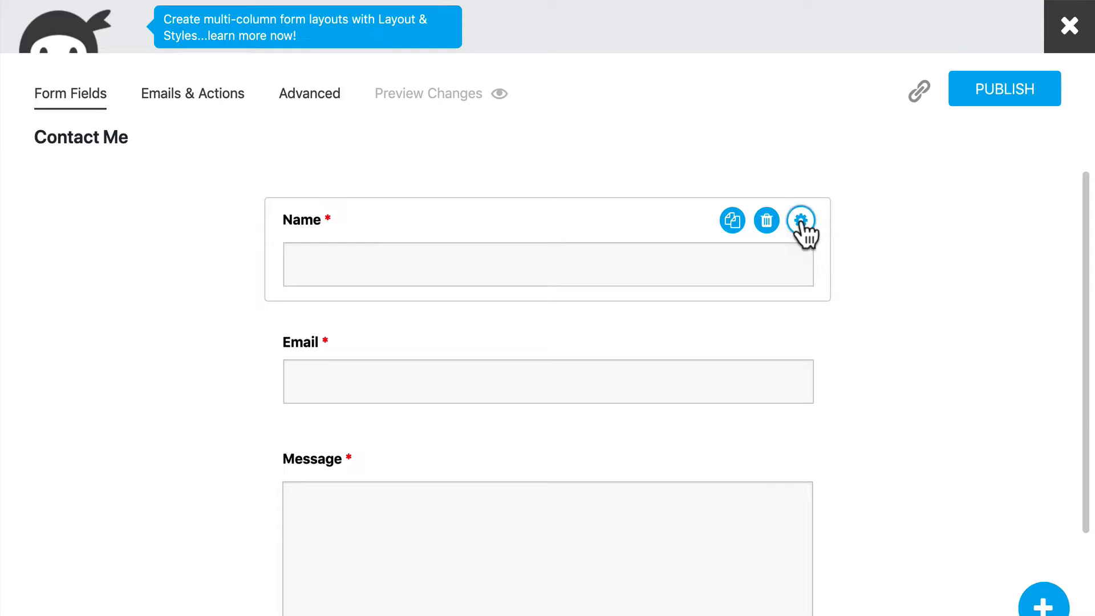
{"action": "left_click", "coordinate": [800, 221]}
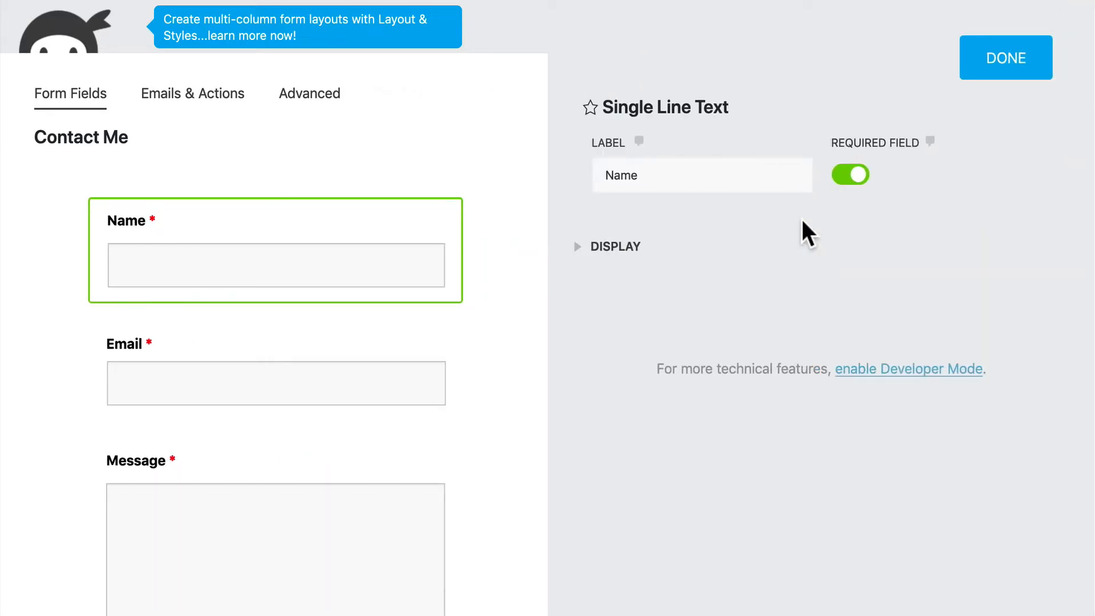
{"action": "left_click", "coordinate": [666, 176]}
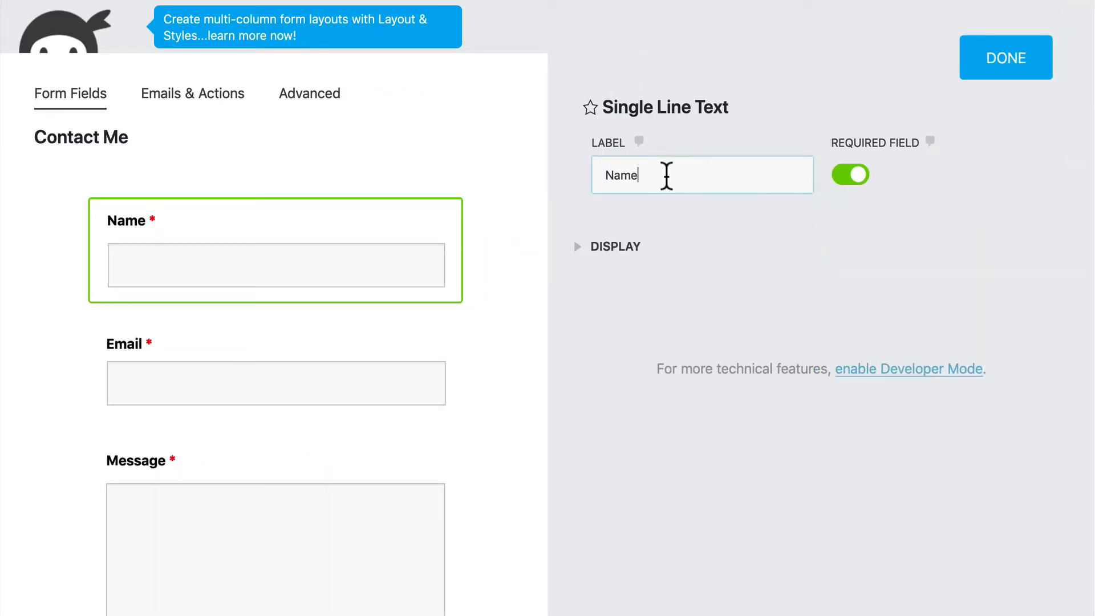
{"action": "type", "text": "!"}
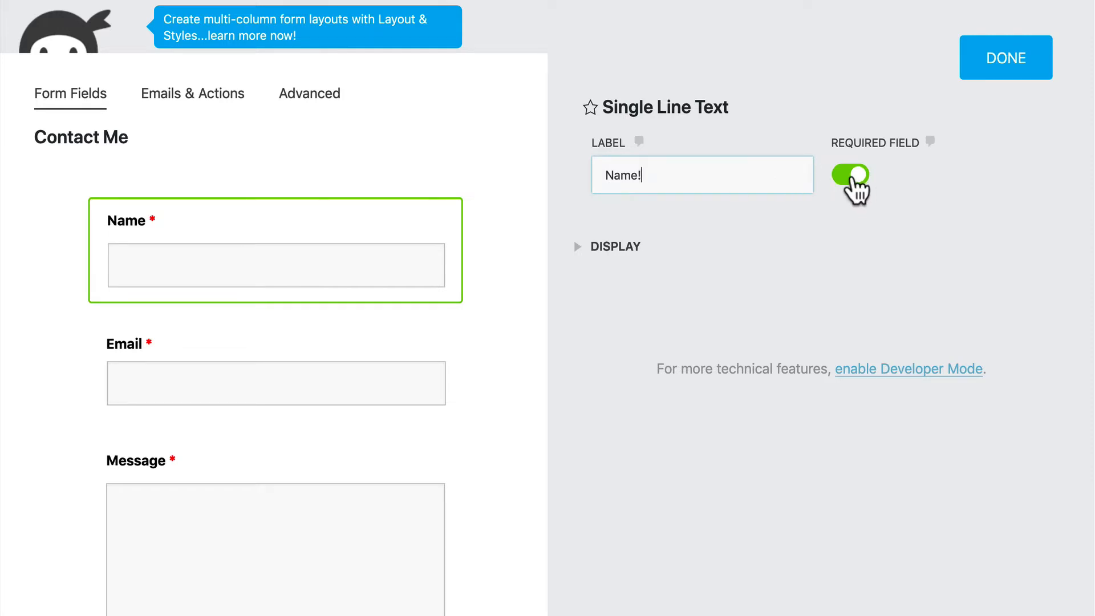
{"action": "left_click", "coordinate": [577, 248]}
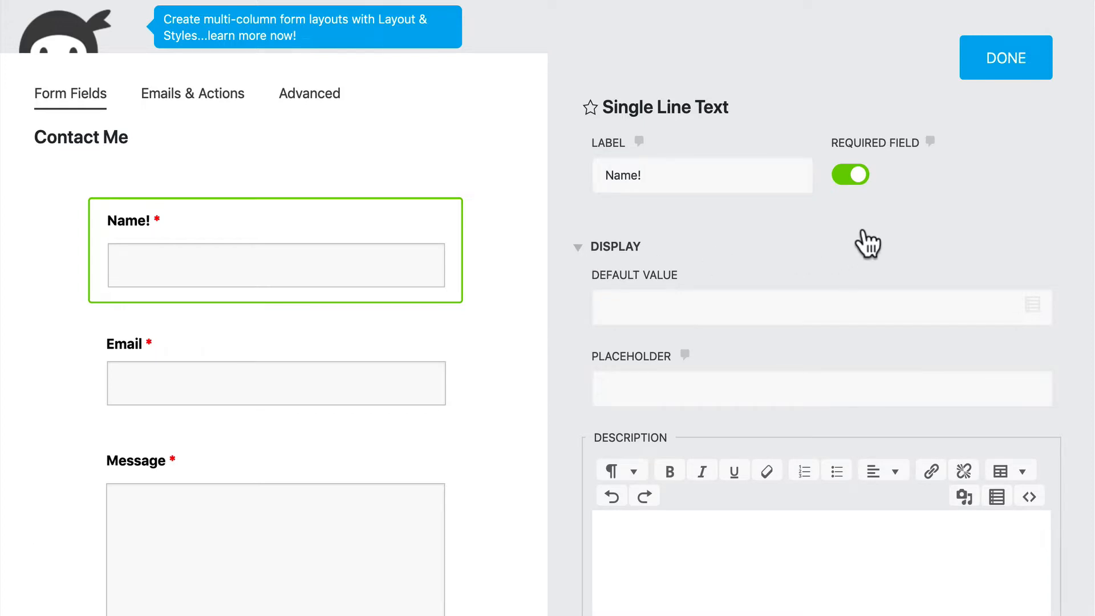
{"action": "scroll", "coordinate": [864, 234], "scroll_direction": "down", "scroll_amount": 3}
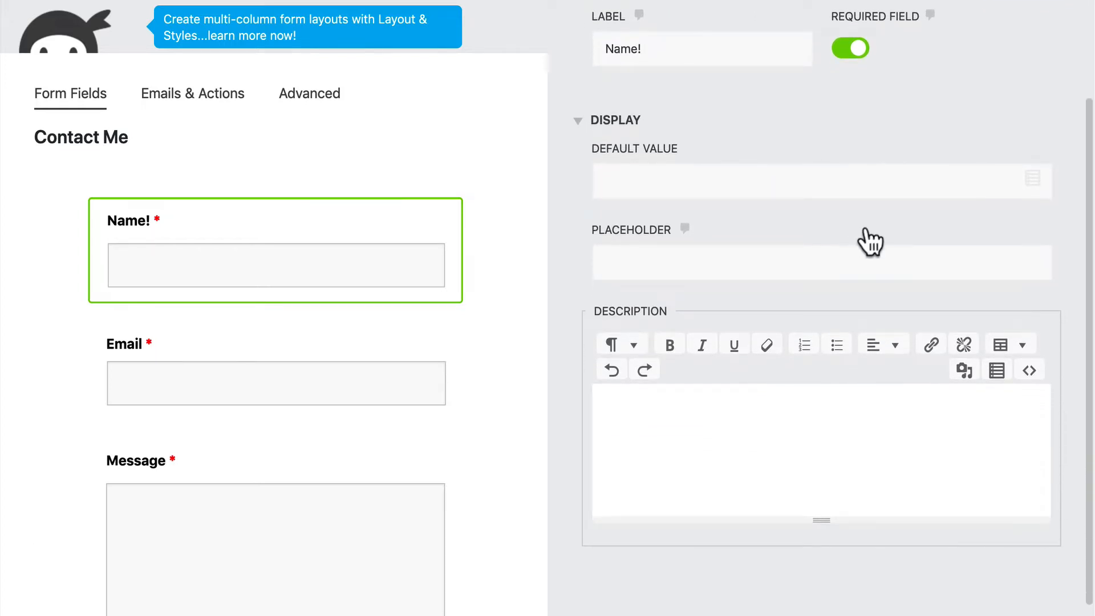
{"action": "left_click", "coordinate": [577, 120]}
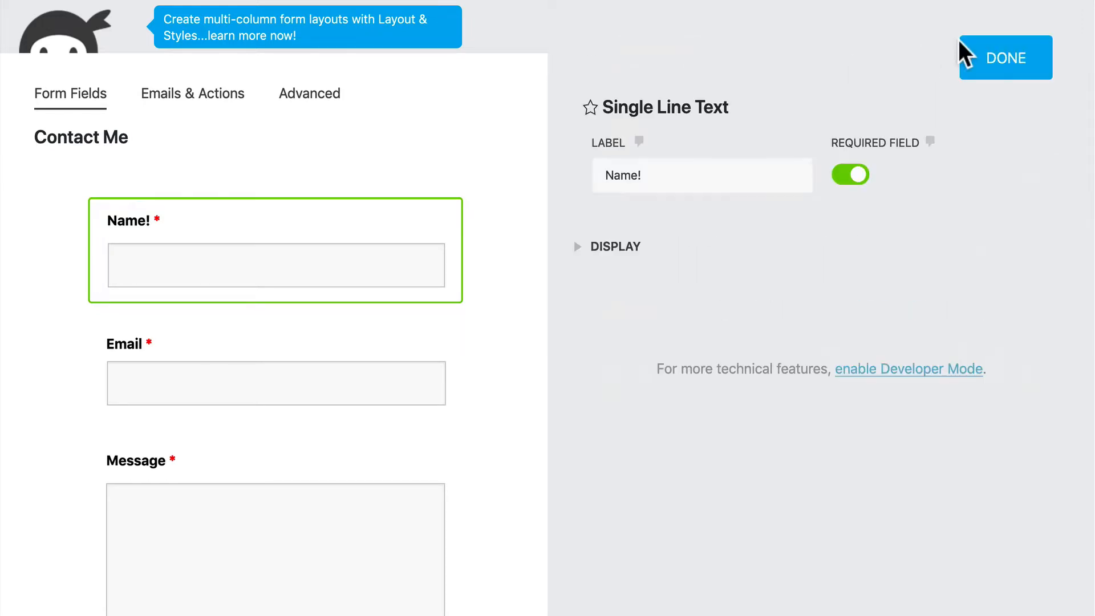
{"action": "left_click", "coordinate": [1002, 59]}
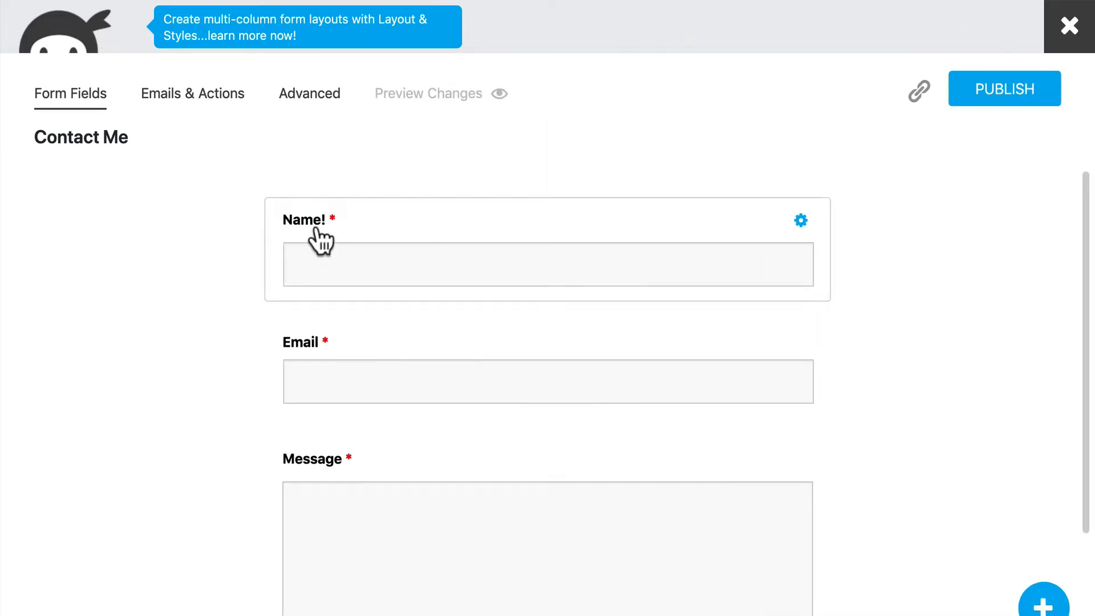
- Restore the first field's label to "Name" and close its settings
{"action": "left_click", "coordinate": [800, 223]}
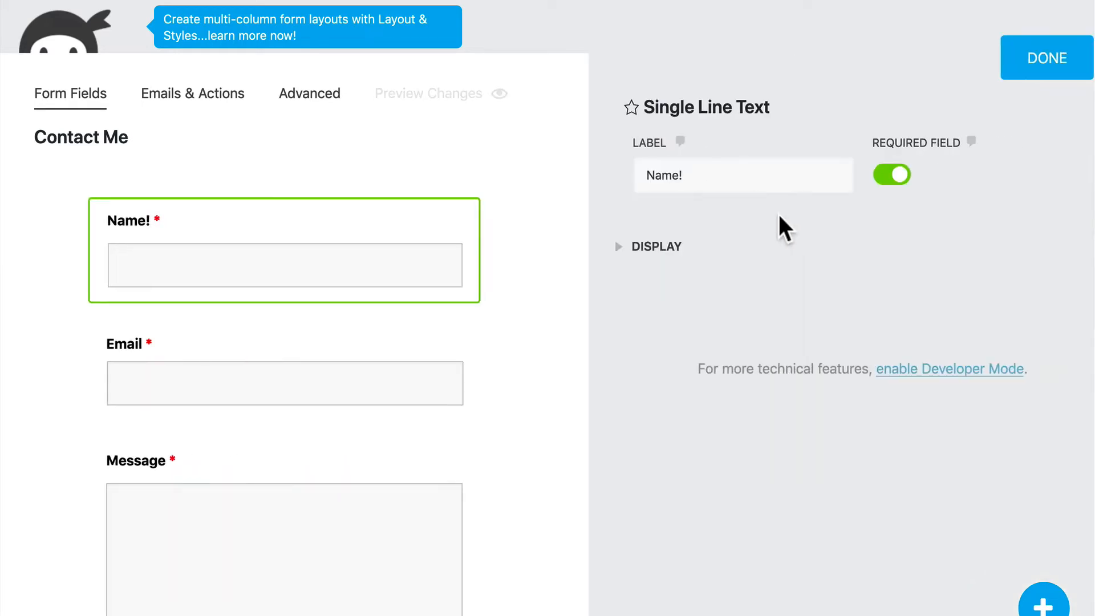
{"action": "left_click", "coordinate": [662, 171]}
{"action": "key", "text": "BackSpace"}
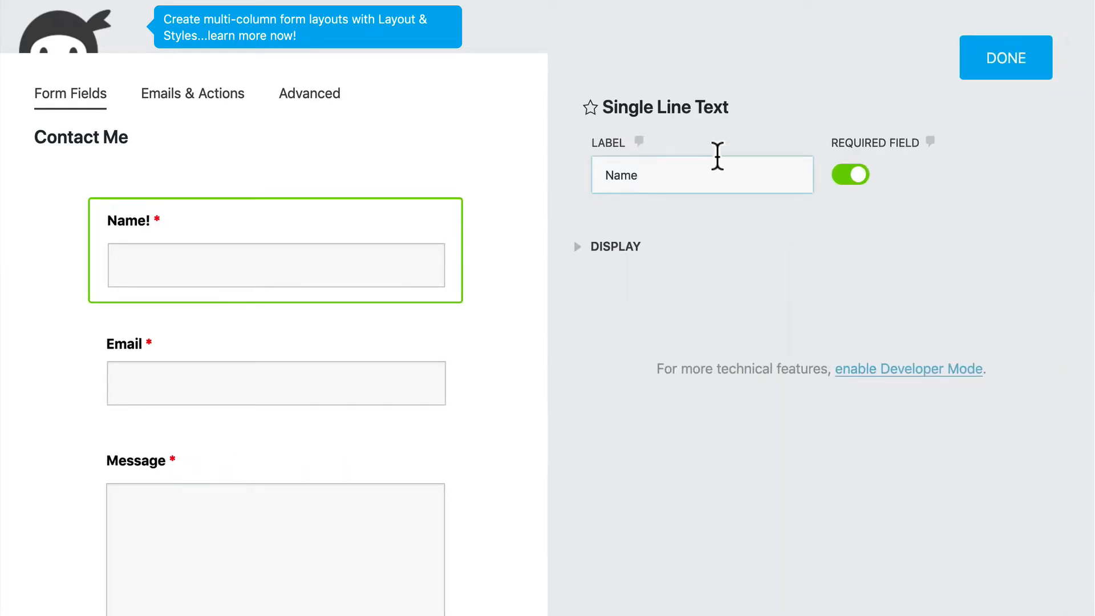
{"action": "left_click", "coordinate": [978, 66]}
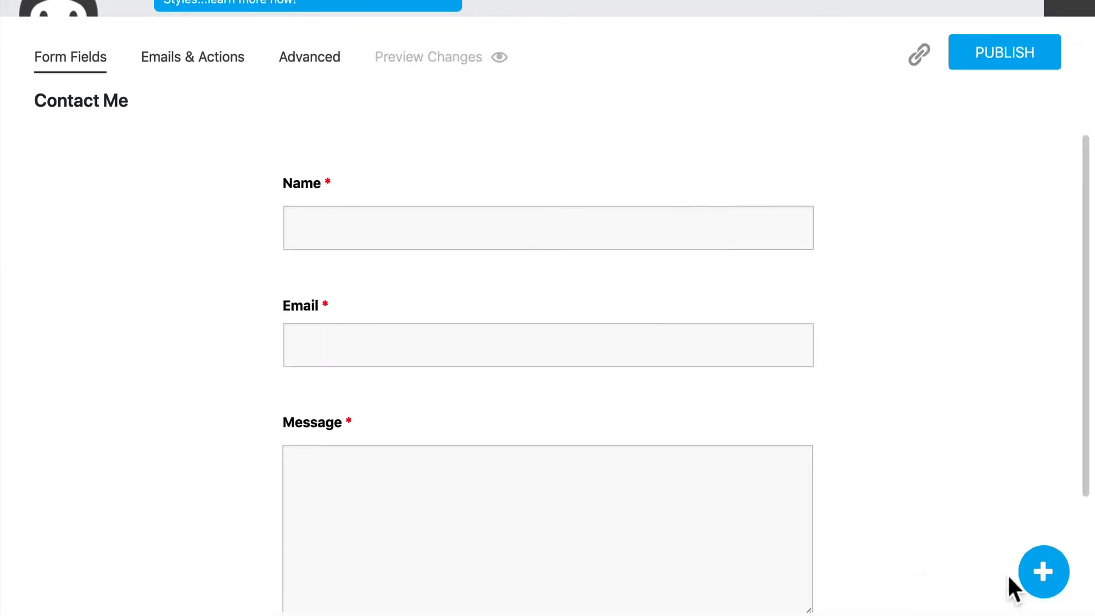
- Browse the available field types and add a Phone field to the Contact Me form
{"action": "left_click", "coordinate": [1040, 573]}
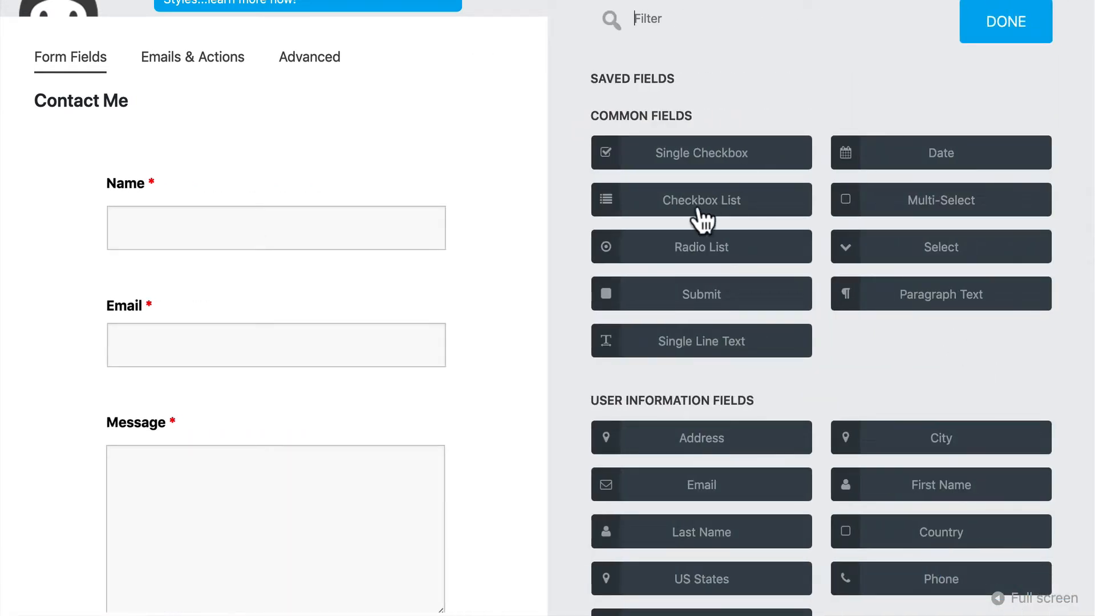
{"action": "scroll", "coordinate": [880, 333], "scroll_direction": "down", "scroll_amount": 6}
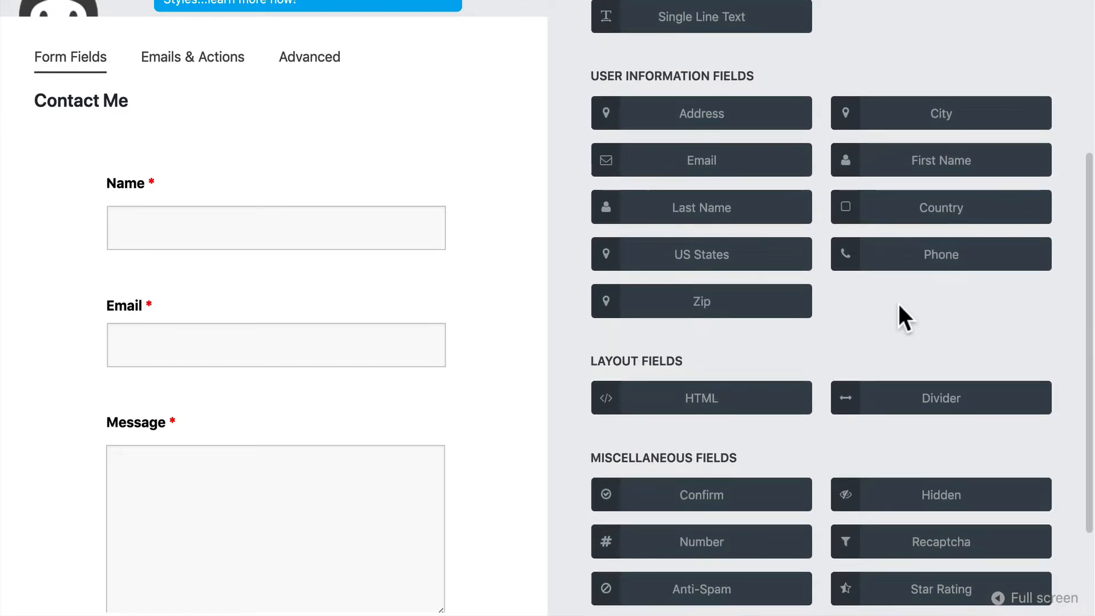
{"action": "scroll", "coordinate": [898, 308], "scroll_direction": "down", "scroll_amount": 3}
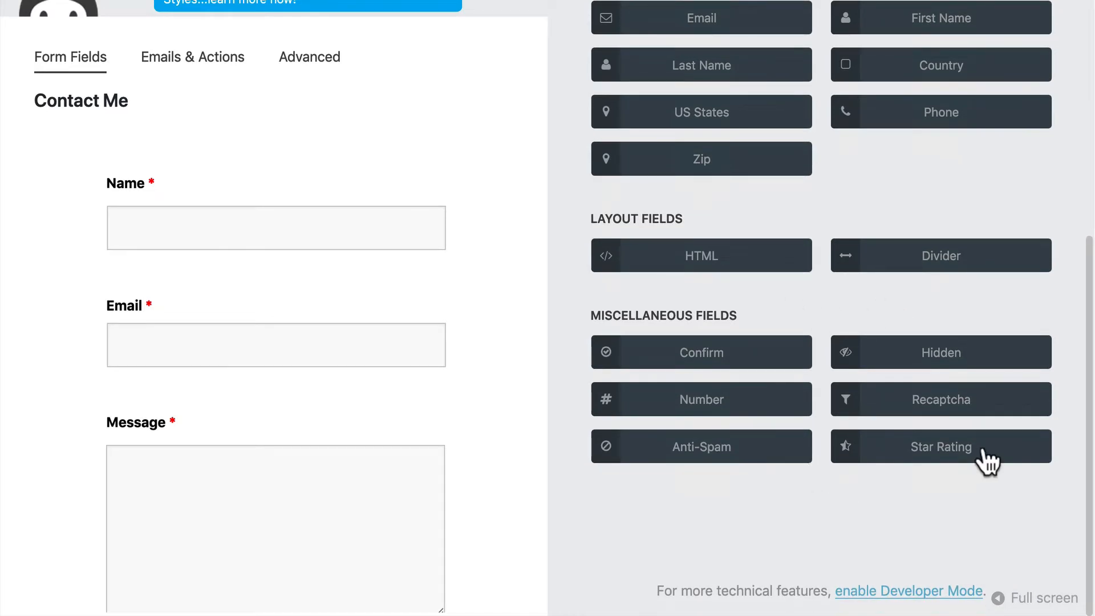
{"action": "scroll", "coordinate": [960, 372], "scroll_direction": "up", "scroll_amount": 5}
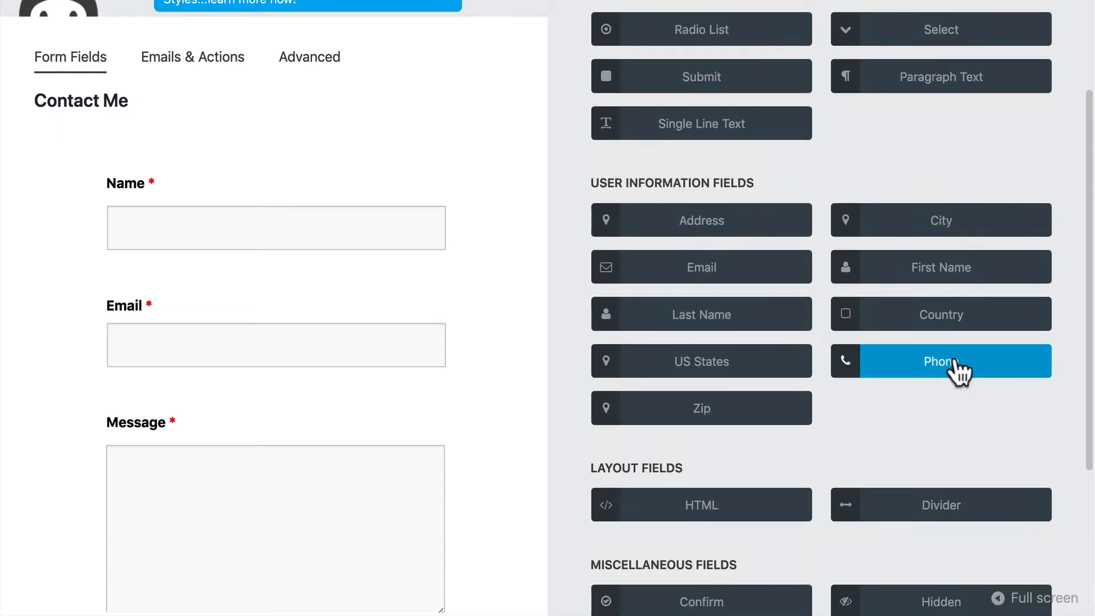
{"action": "left_click", "coordinate": [960, 372]}
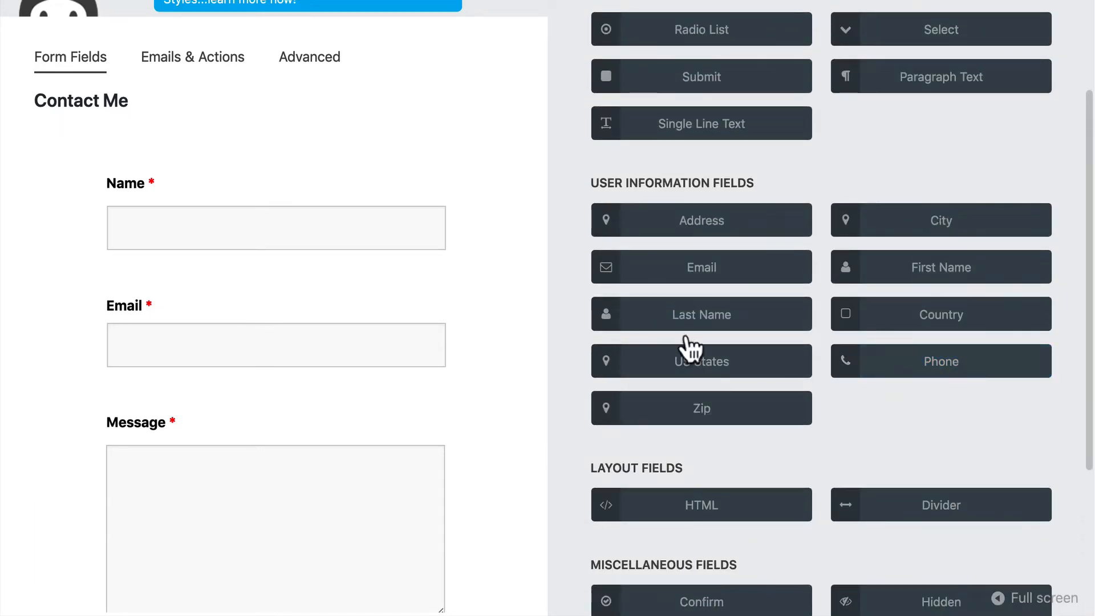
- Move the Phone field between the Email and Message fields, and finish adding fields
{"action": "scroll", "coordinate": [511, 309], "scroll_direction": "down", "scroll_amount": 5}
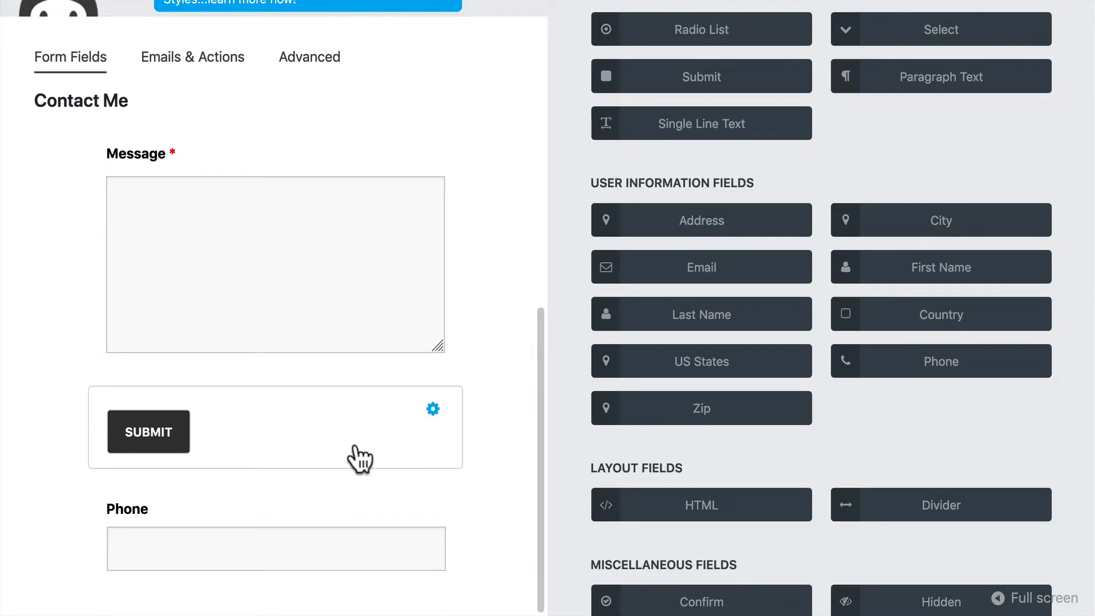
{"action": "left_click_drag", "start_coordinate": [292, 502], "coordinate": [306, 359]}
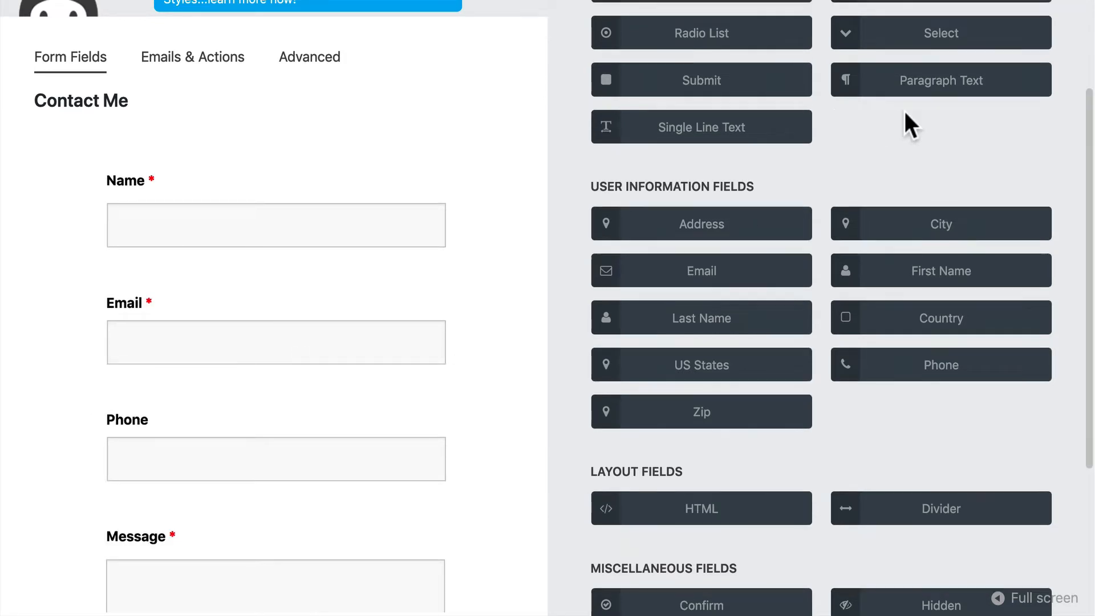
{"action": "scroll", "coordinate": [907, 117], "scroll_direction": "up", "scroll_amount": 5}
{"action": "left_click", "coordinate": [1025, 24]}
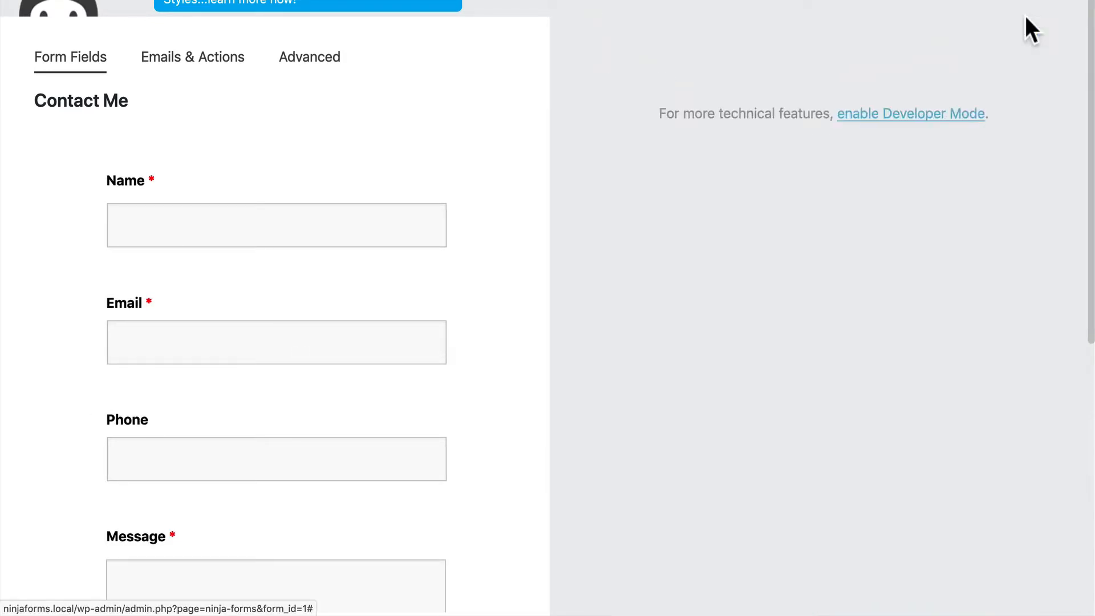
{"action": "mouse_move", "coordinate": [635, 465]}
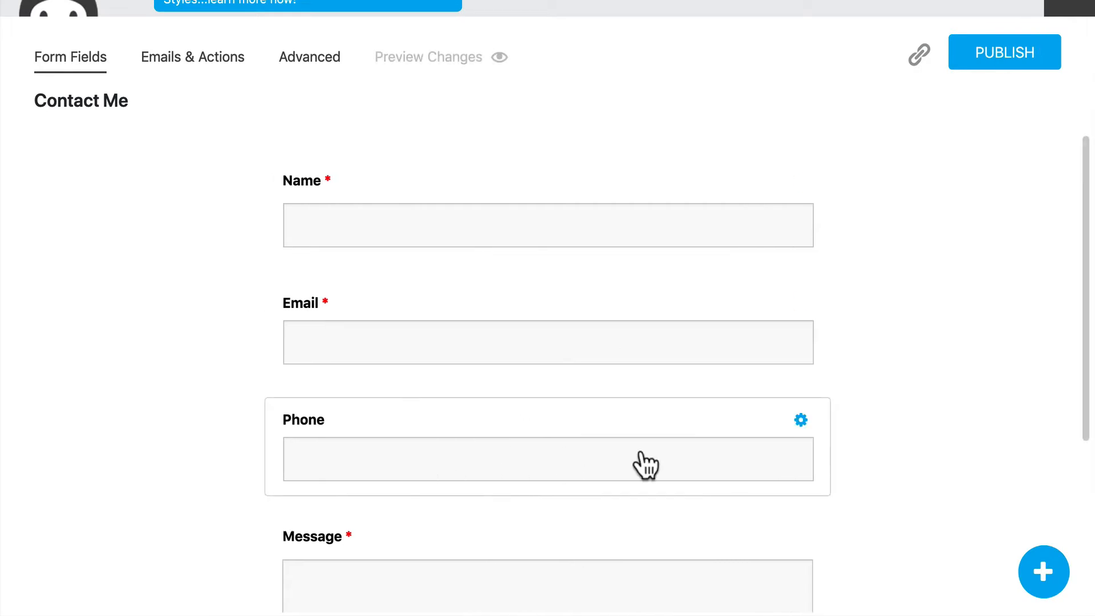
- Make the Phone field required, look through its display settings and close the field settings
{"action": "left_click", "coordinate": [798, 423]}
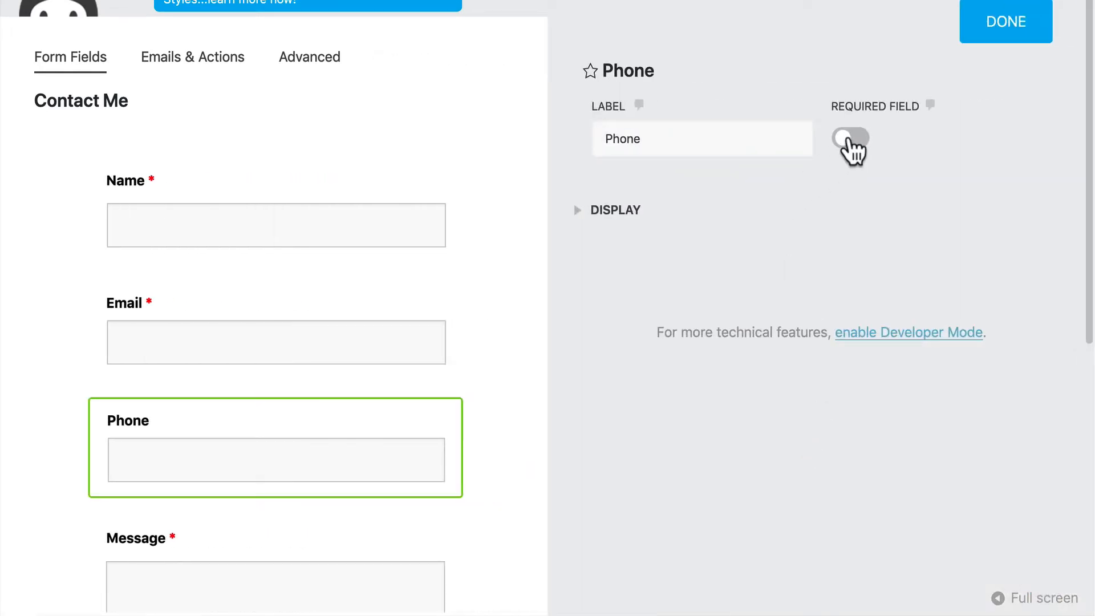
{"action": "left_click", "coordinate": [850, 138]}
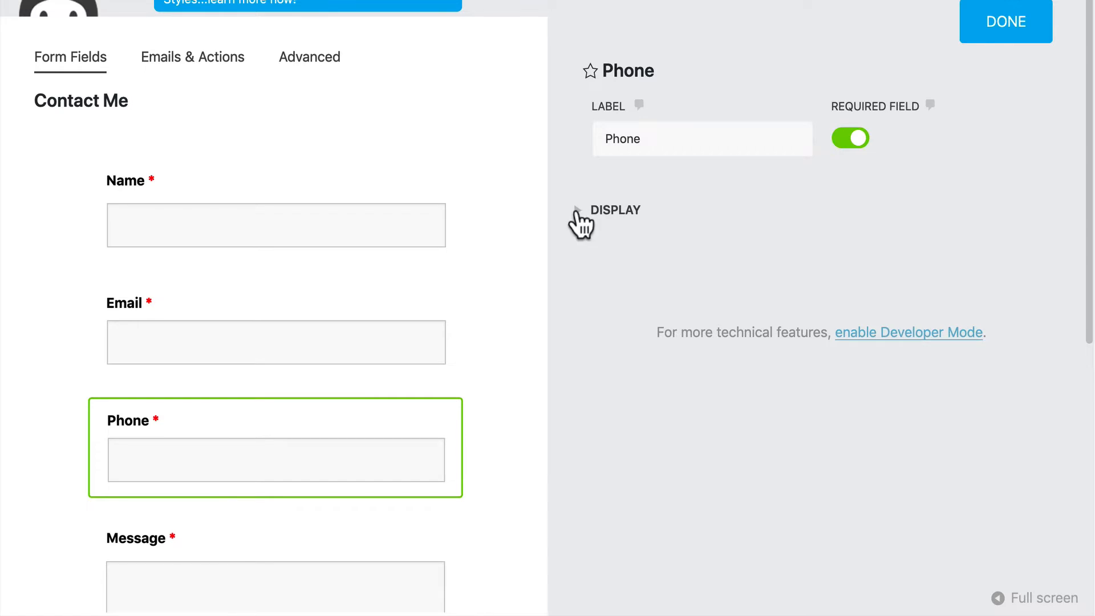
{"action": "left_click", "coordinate": [576, 209]}
{"action": "scroll", "coordinate": [576, 213], "scroll_direction": "down", "scroll_amount": 3}
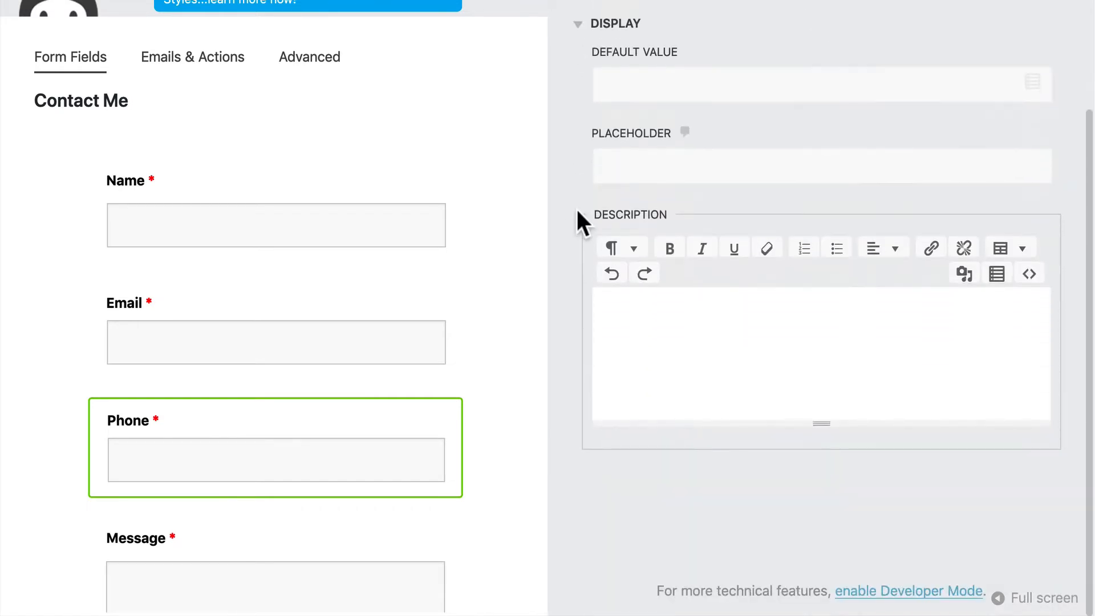
{"action": "scroll", "coordinate": [576, 211], "scroll_direction": "up", "scroll_amount": 5}
{"action": "left_click", "coordinate": [577, 211]}
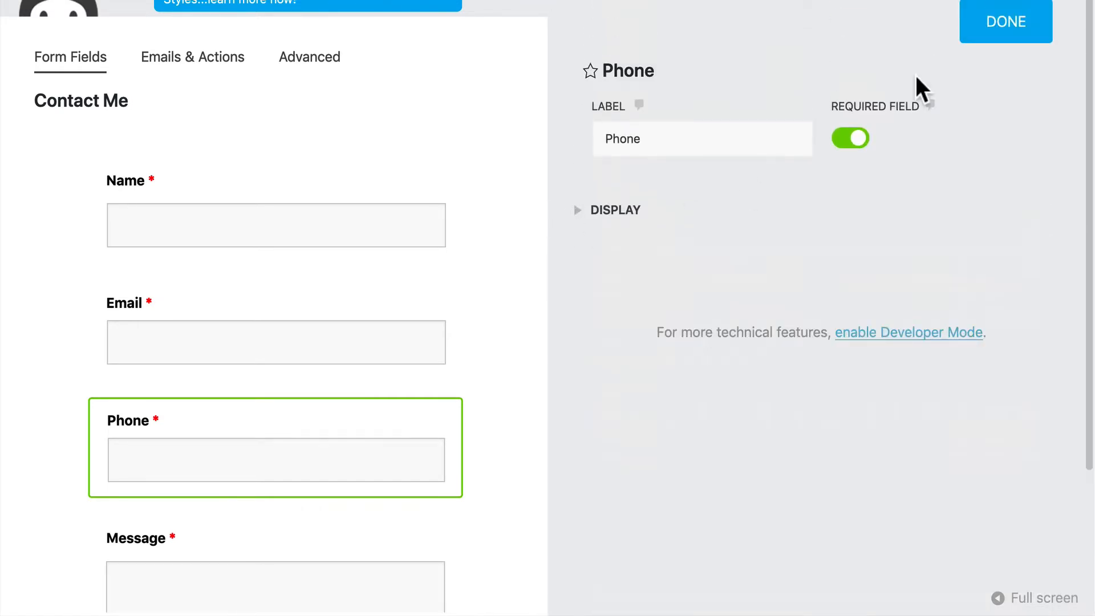
{"action": "left_click", "coordinate": [1024, 25]}
- Review the whole Contact Me form down to the Submit button and publish it
{"action": "scroll", "coordinate": [949, 197], "scroll_direction": "down", "scroll_amount": 4}
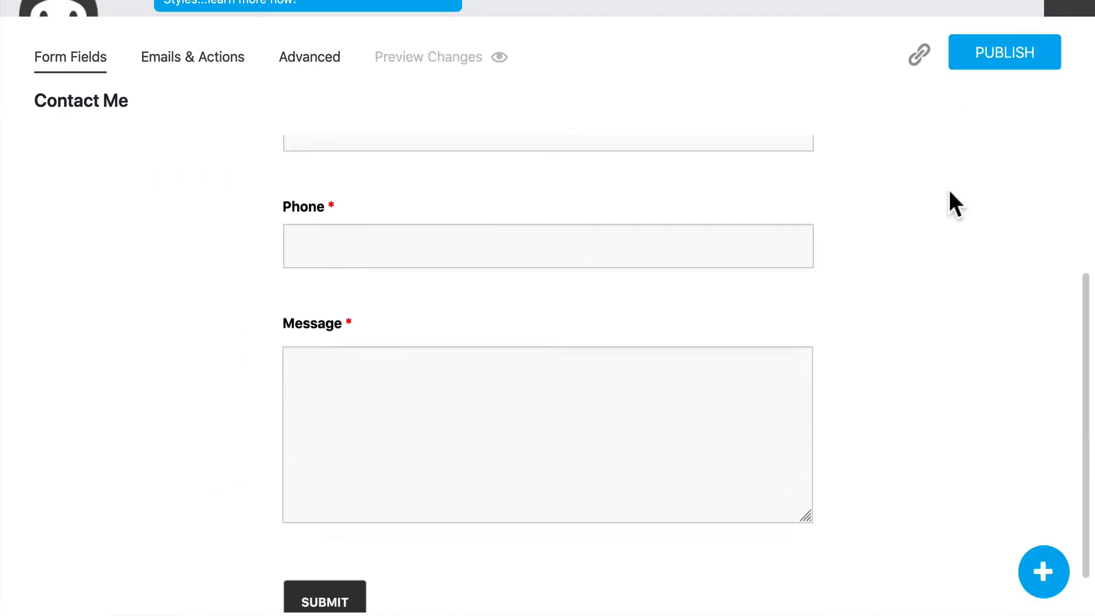
{"action": "scroll", "coordinate": [949, 192], "scroll_direction": "down", "scroll_amount": 1}
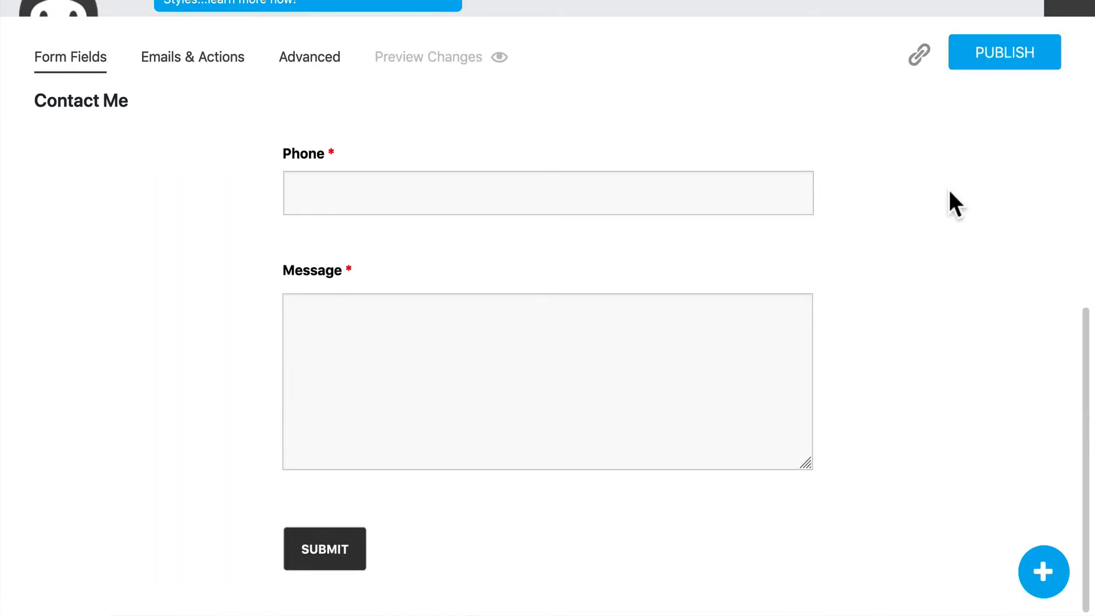
{"action": "scroll", "coordinate": [948, 197], "scroll_direction": "up", "scroll_amount": 5}
{"action": "left_click", "coordinate": [991, 51]}
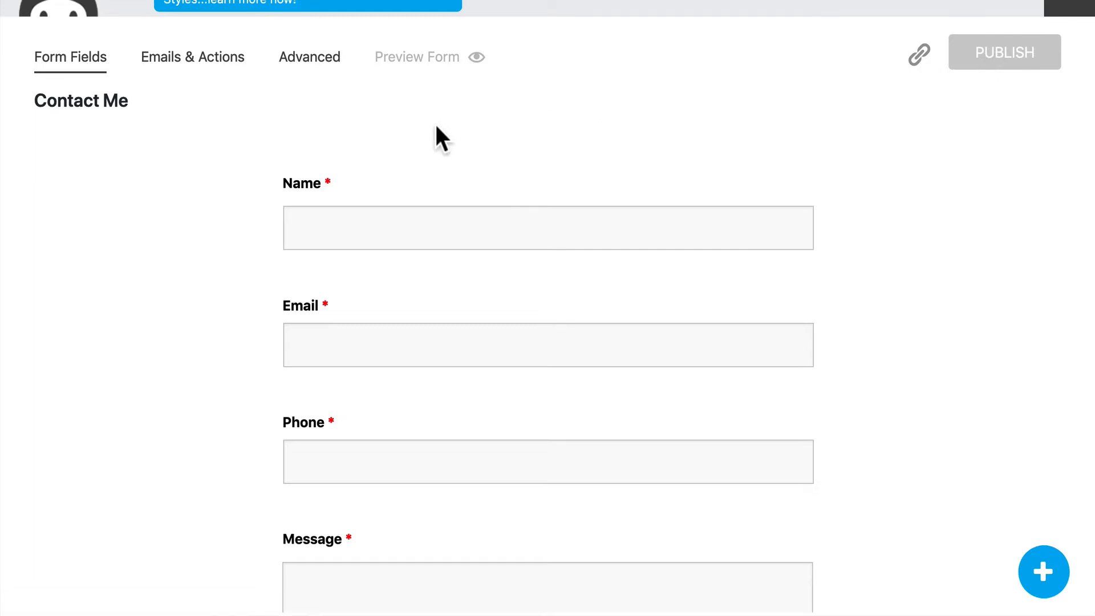
- Turn off the form's Store Submission action and look through the Email Confirmation action's settings
{"action": "left_click", "coordinate": [193, 60]}
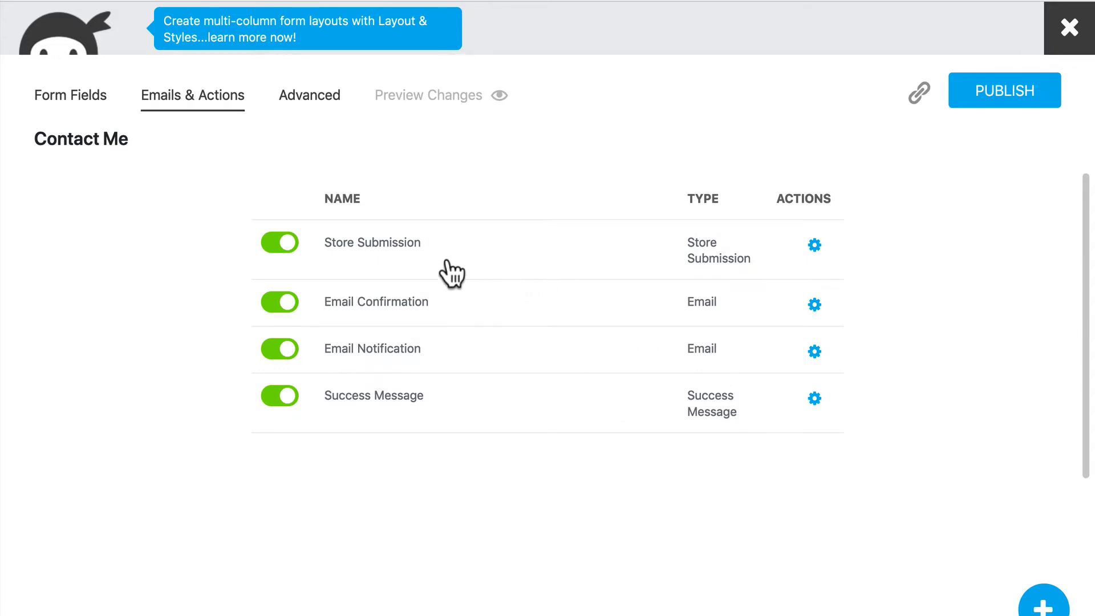
{"action": "left_click", "coordinate": [276, 244]}
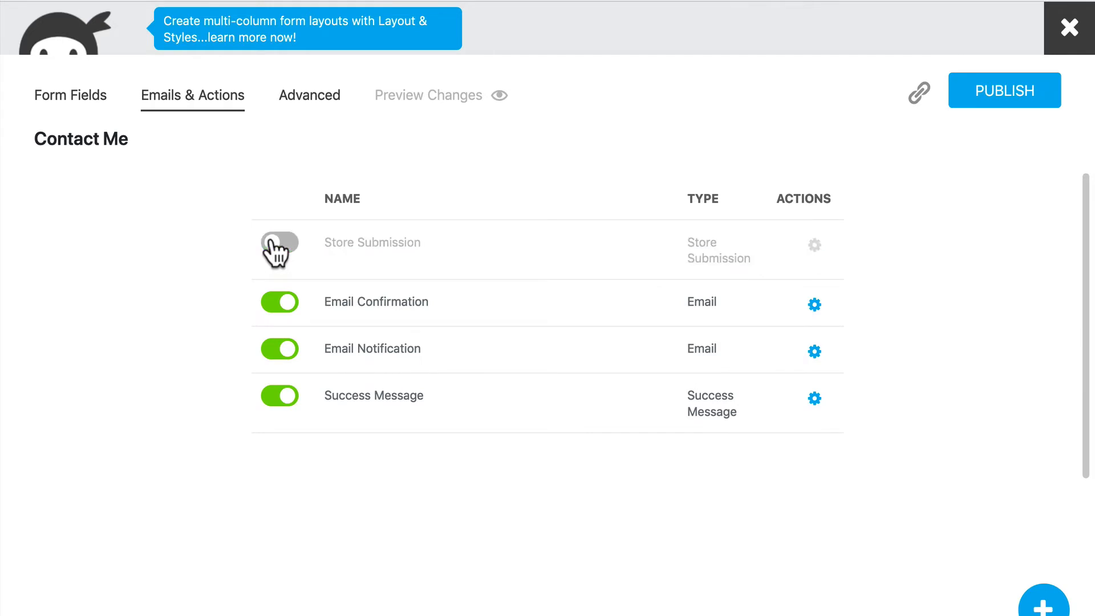
{"action": "left_click", "coordinate": [815, 305]}
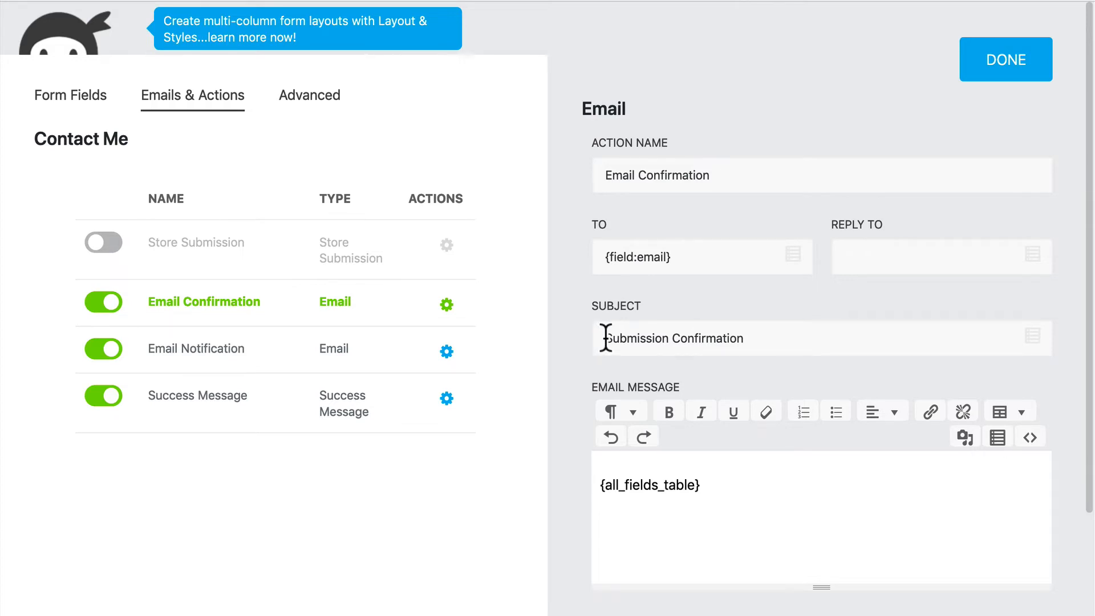
{"action": "scroll", "coordinate": [606, 338], "scroll_direction": "down", "scroll_amount": 5}
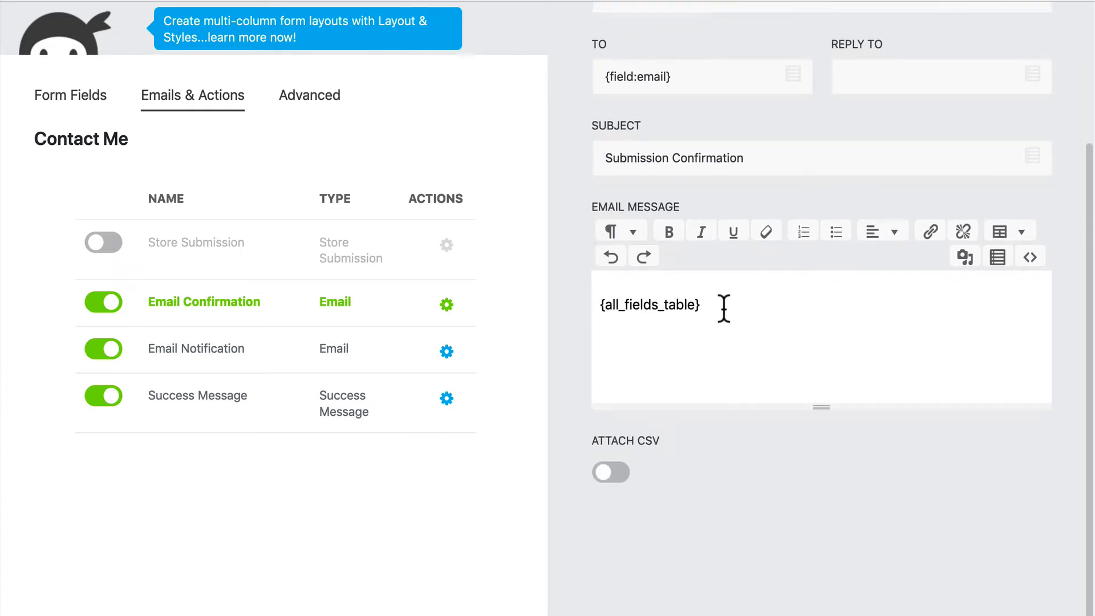
{"action": "scroll", "coordinate": [724, 308], "scroll_direction": "up", "scroll_amount": 5}
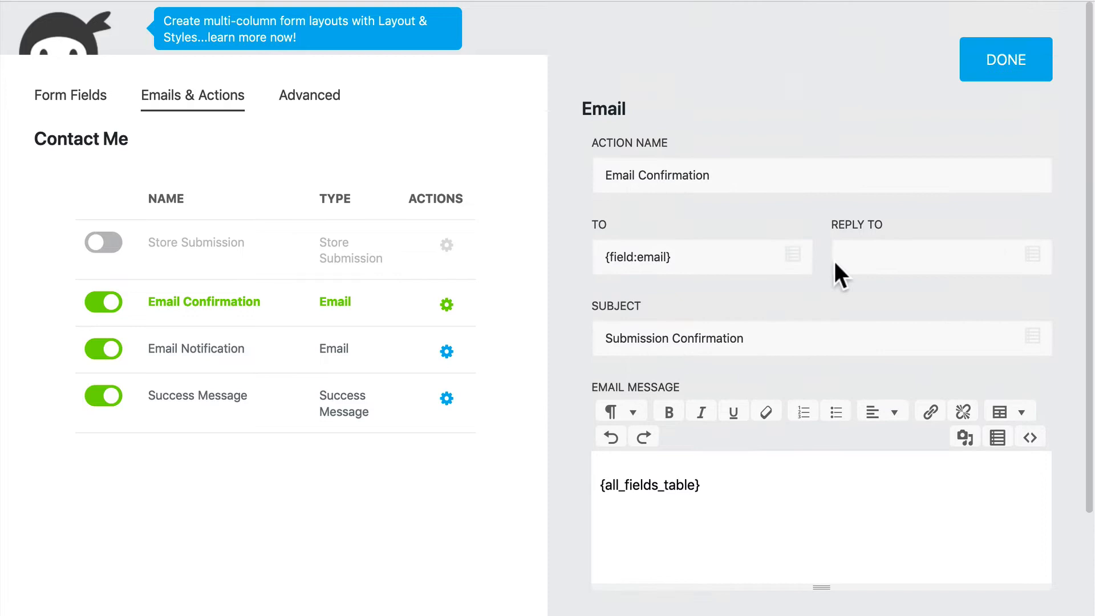
{"action": "left_click", "coordinate": [1014, 60]}
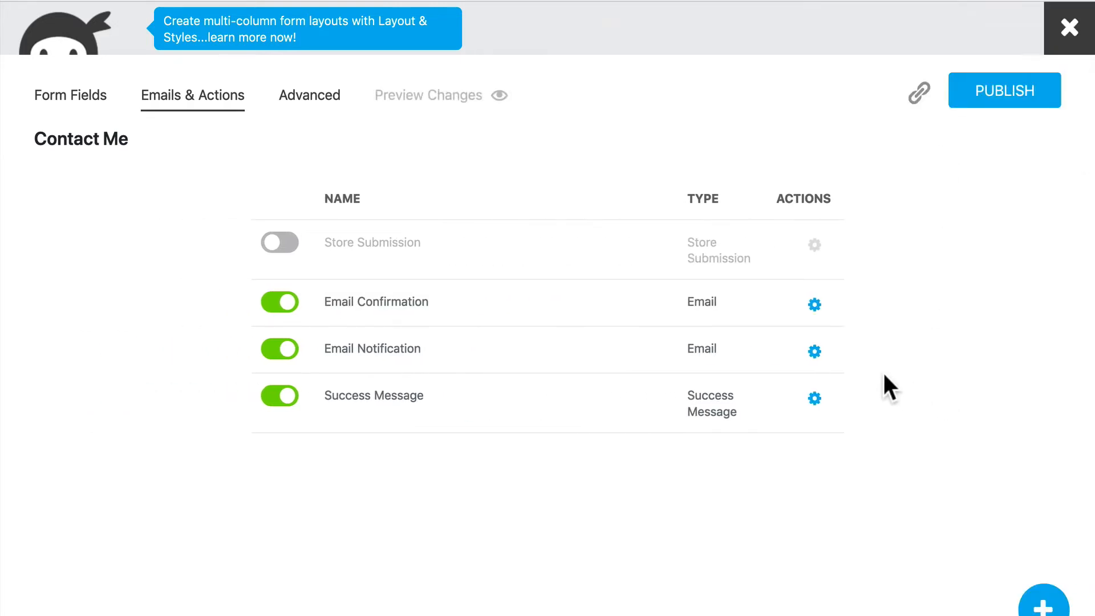
- Add the Phone field's merge tag on a new last line of the Email Notification message and finish editing the action
{"action": "left_click", "coordinate": [814, 351]}
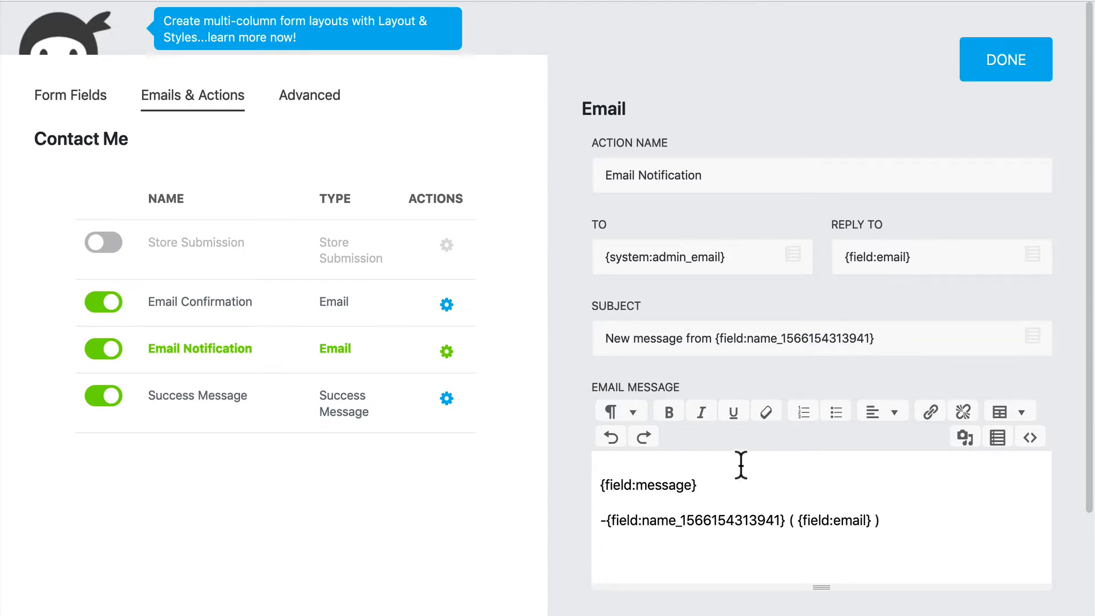
{"action": "scroll", "coordinate": [740, 464], "scroll_direction": "down", "scroll_amount": 4}
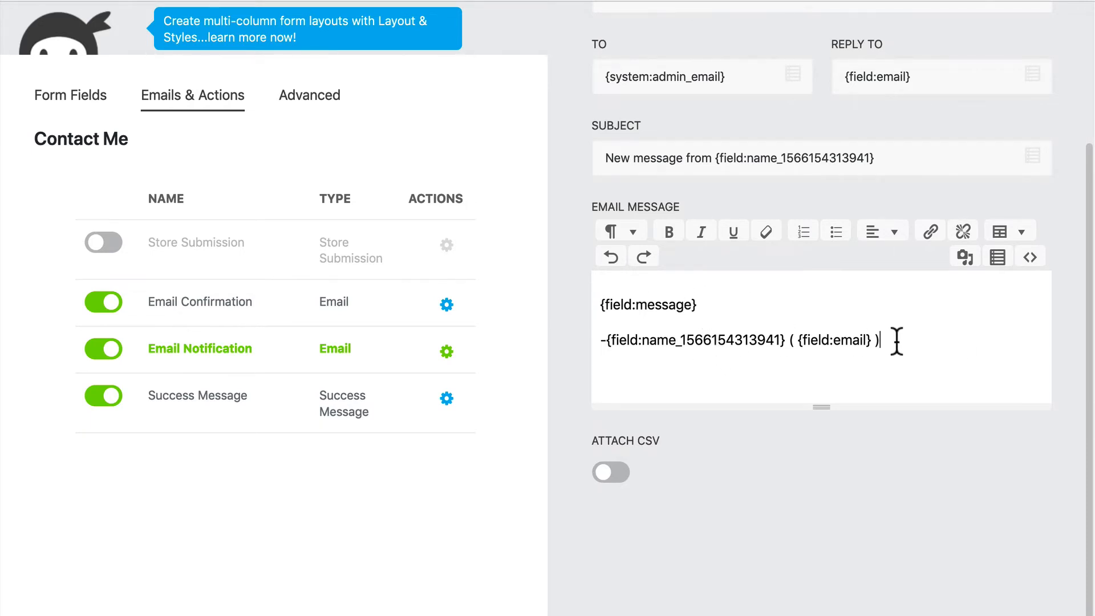
{"action": "key", "text": "Return"}
{"action": "type", "text": "{"}
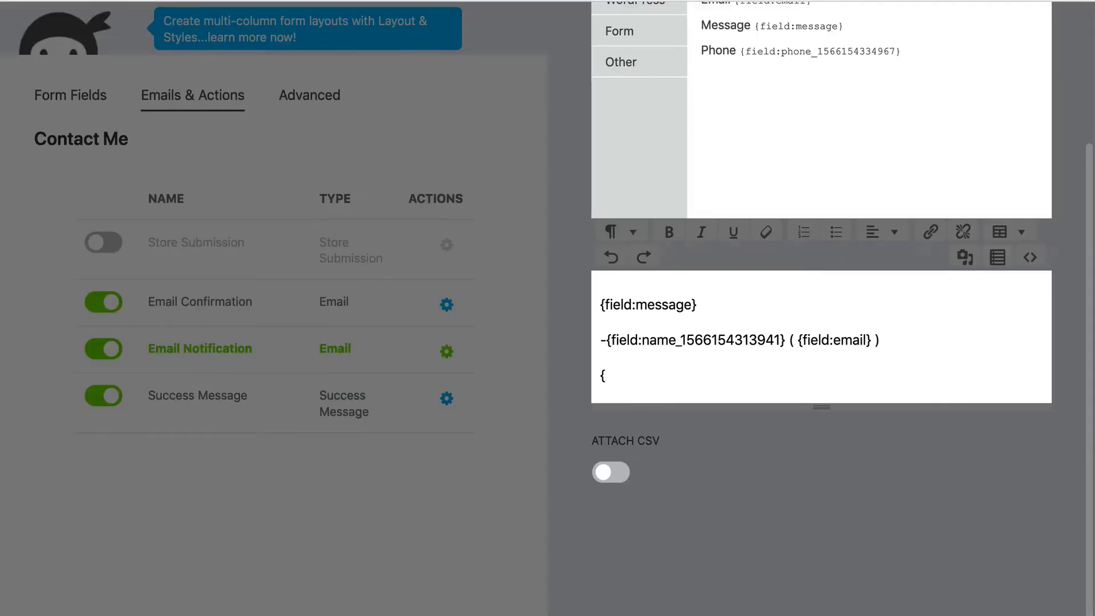
{"action": "scroll", "coordinate": [895, 341], "scroll_direction": "up", "scroll_amount": 3}
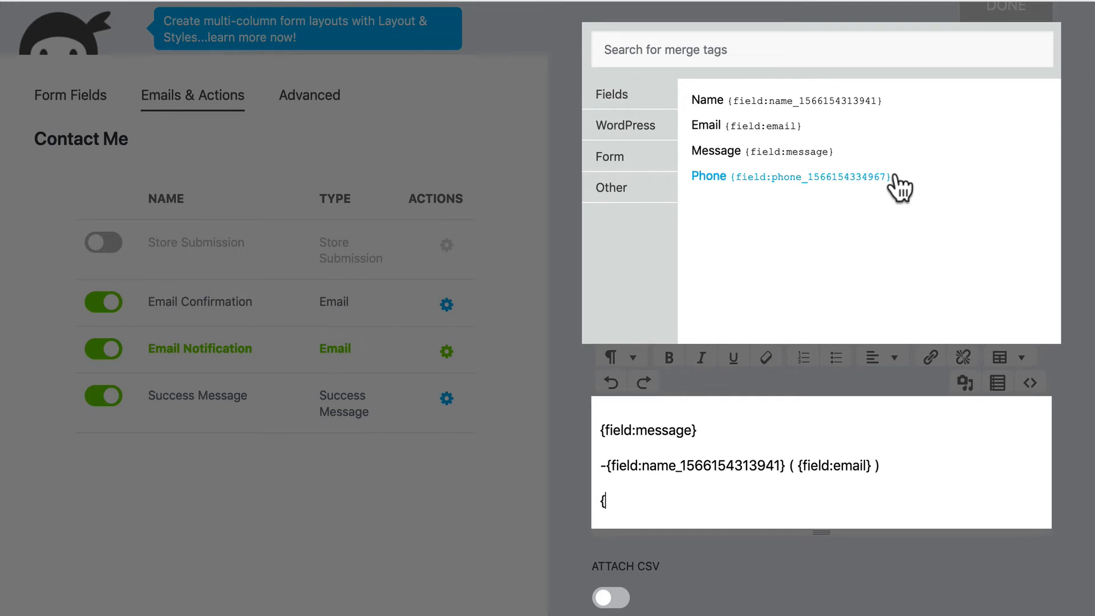
{"action": "left_click", "coordinate": [858, 182]}
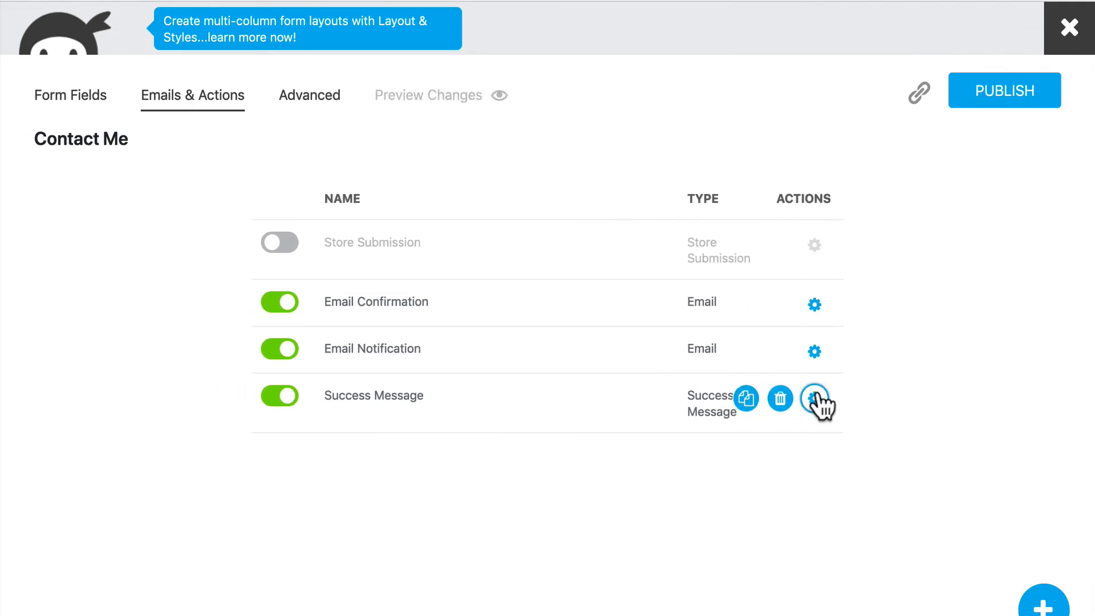
- Look at the Success Message action's settings and close them
{"action": "left_click", "coordinate": [816, 396]}
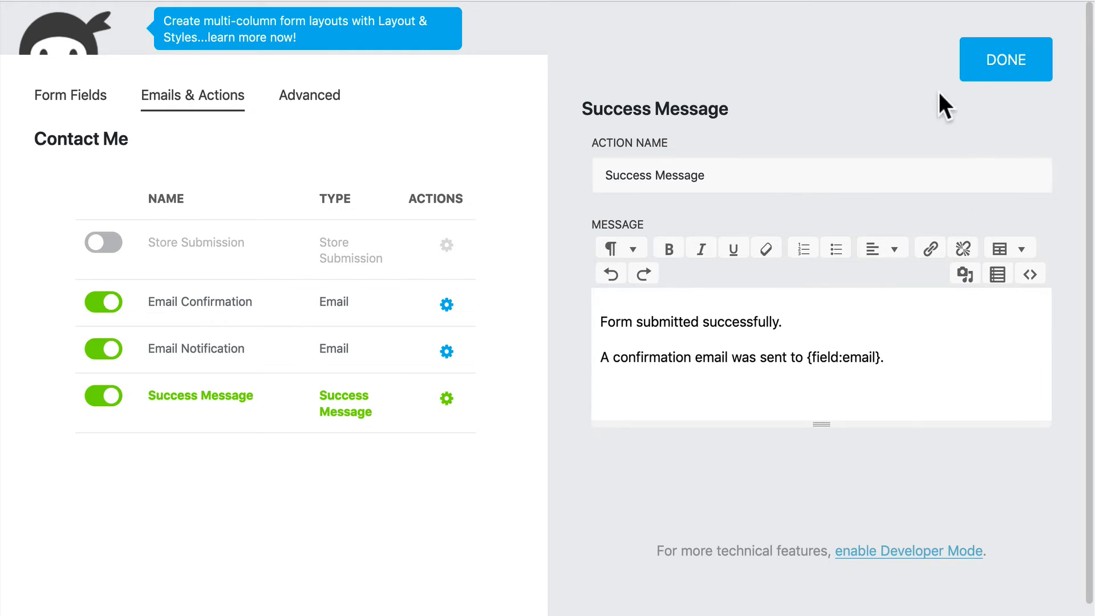
{"action": "left_click", "coordinate": [990, 72]}
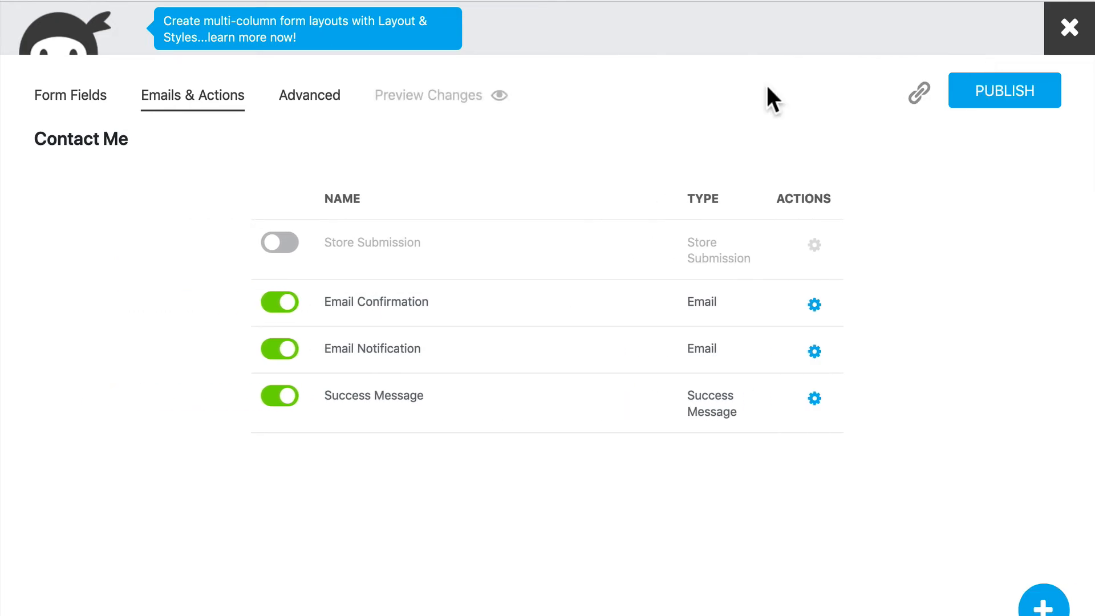
- Look through the form's display settings, including the advanced custom labels, and turn off the form title display
{"action": "left_click", "coordinate": [292, 112]}
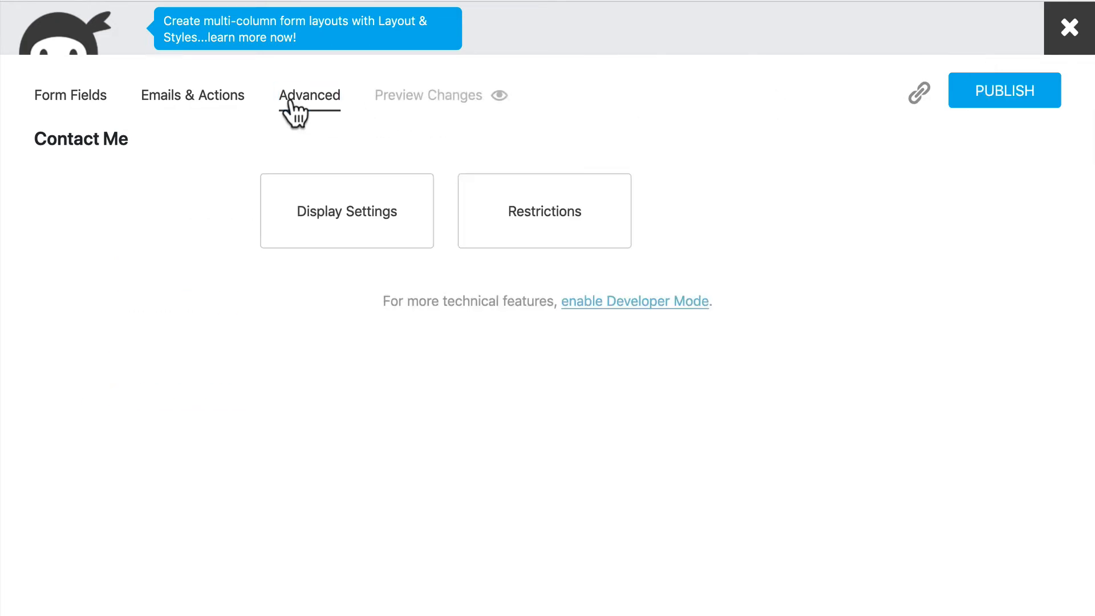
{"action": "left_click", "coordinate": [311, 221]}
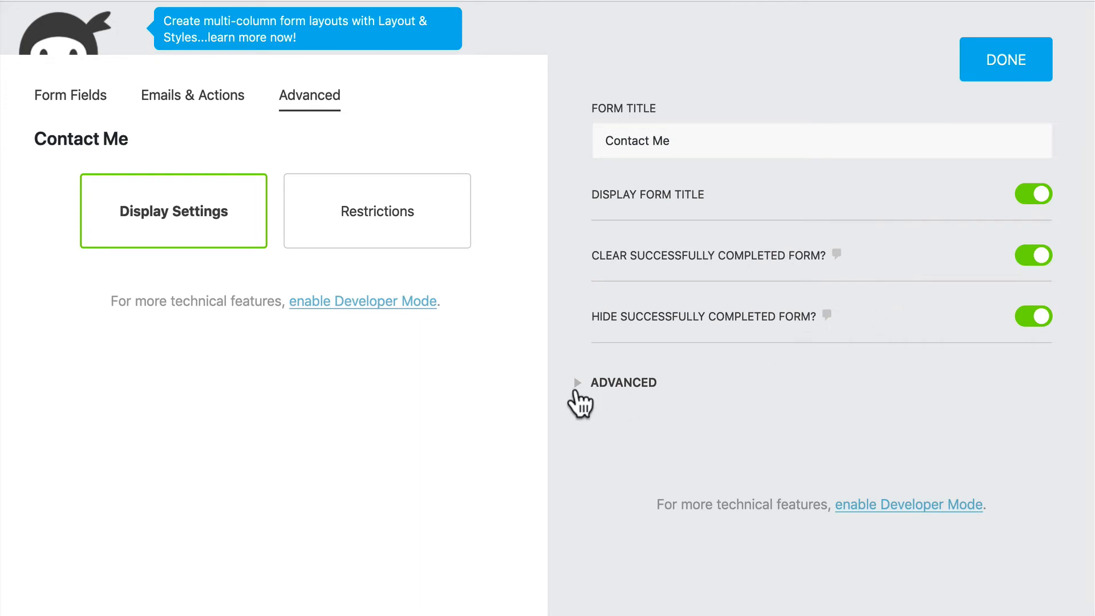
{"action": "left_click", "coordinate": [575, 384]}
{"action": "scroll", "coordinate": [575, 384], "scroll_direction": "down", "scroll_amount": 15}
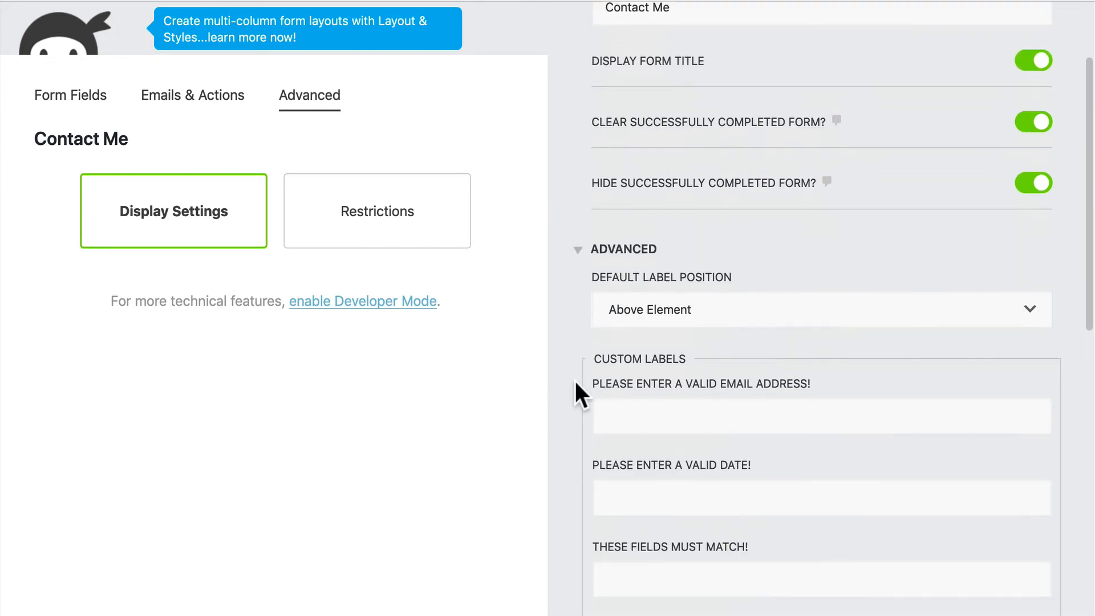
{"action": "scroll", "coordinate": [575, 383], "scroll_direction": "down", "scroll_amount": 2}
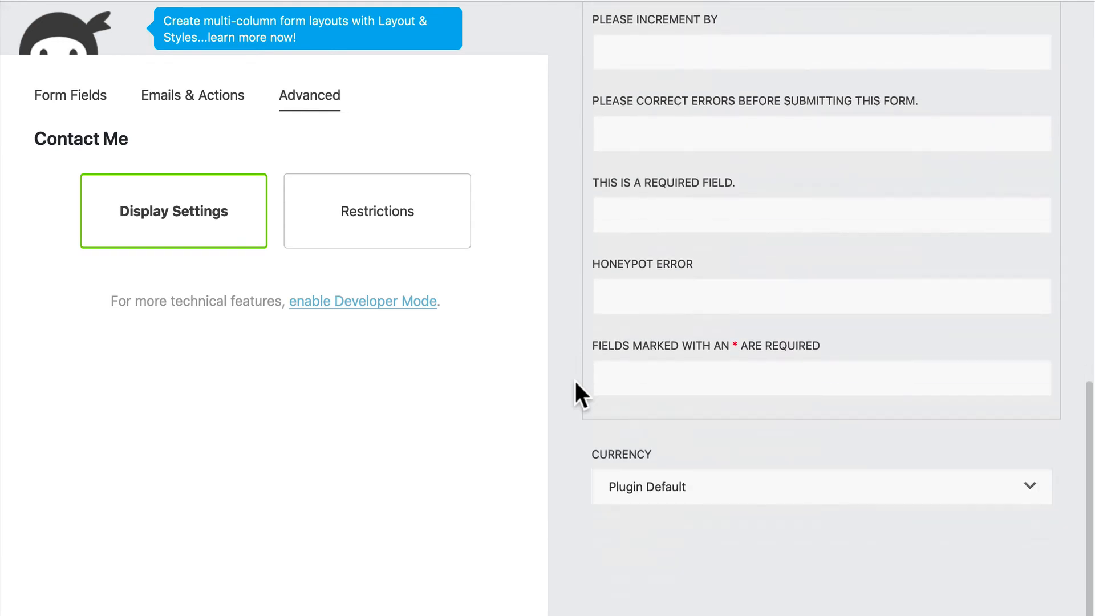
{"action": "scroll", "coordinate": [574, 383], "scroll_direction": "up", "scroll_amount": 15}
{"action": "left_click", "coordinate": [576, 383]}
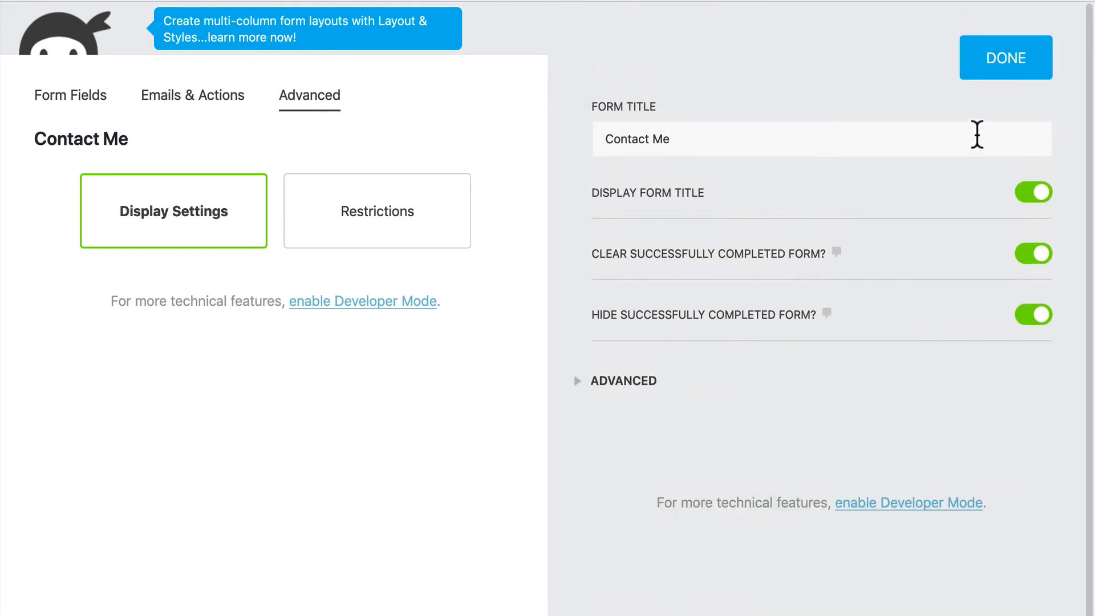
{"action": "left_click", "coordinate": [1025, 194]}
{"action": "left_click", "coordinate": [989, 78]}
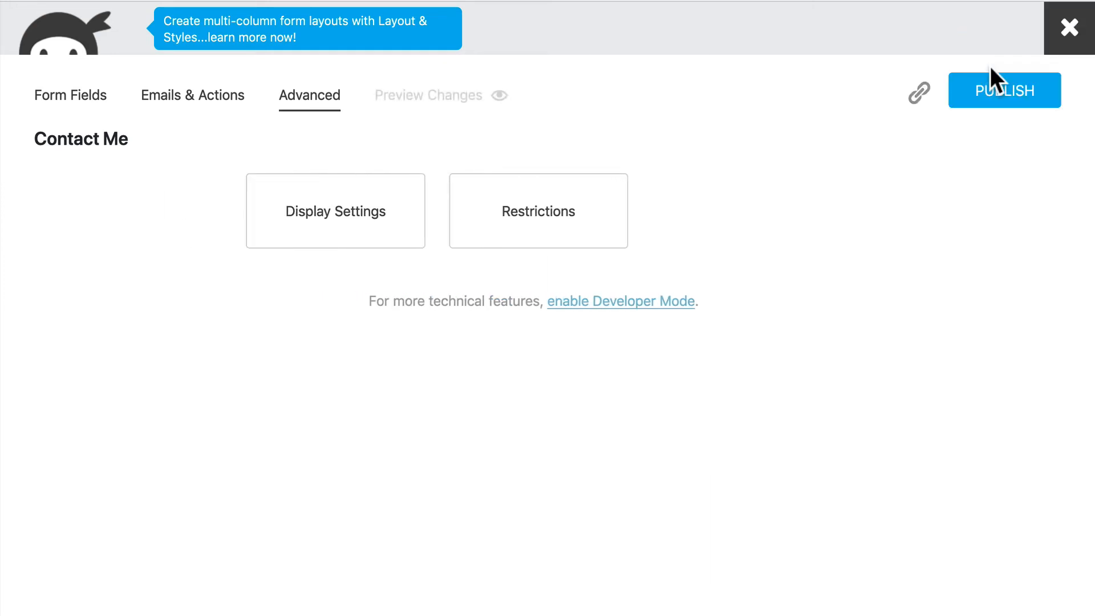
- Examine the form's restrictions for unique field, logged-in users and submission limit, and close them
{"action": "left_click", "coordinate": [574, 210]}
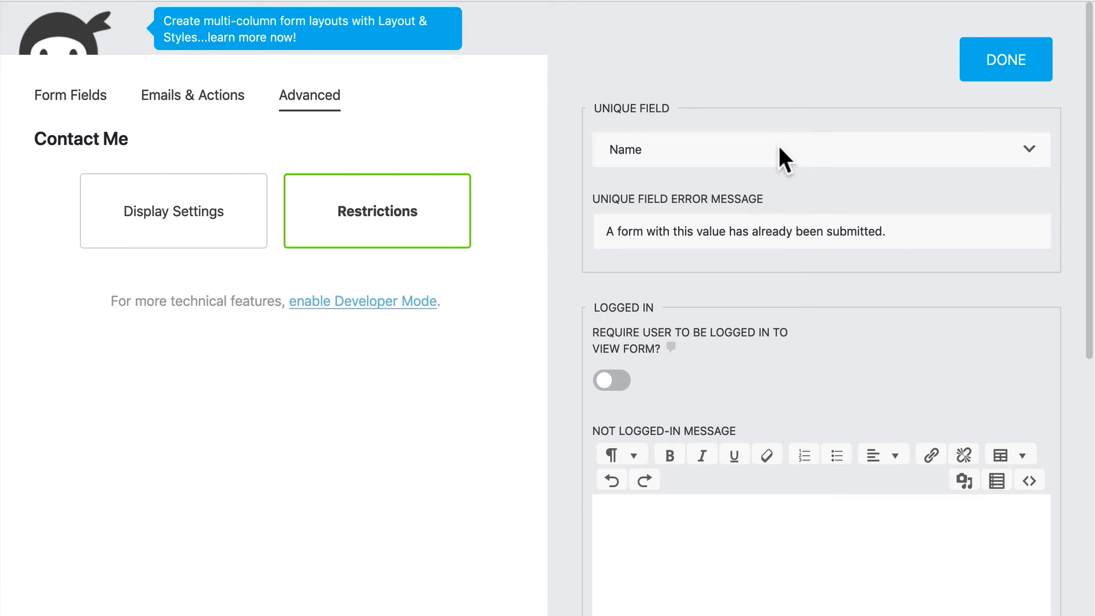
{"action": "scroll", "coordinate": [777, 154], "scroll_direction": "down", "scroll_amount": 5}
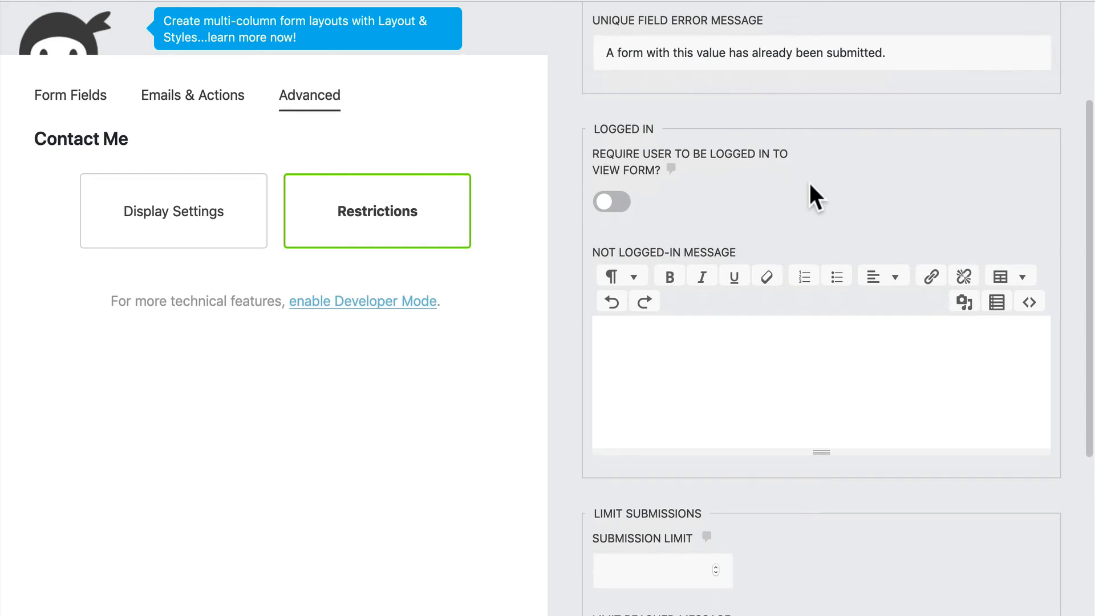
{"action": "scroll", "coordinate": [810, 185], "scroll_direction": "down", "scroll_amount": 10}
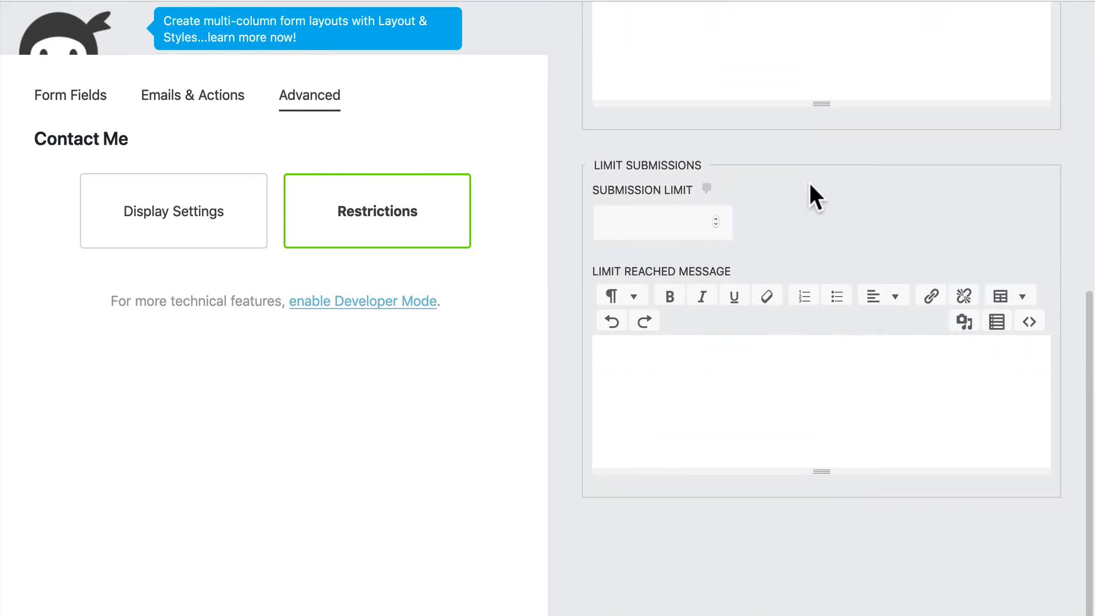
{"action": "scroll", "coordinate": [810, 185], "scroll_direction": "down", "scroll_amount": 1}
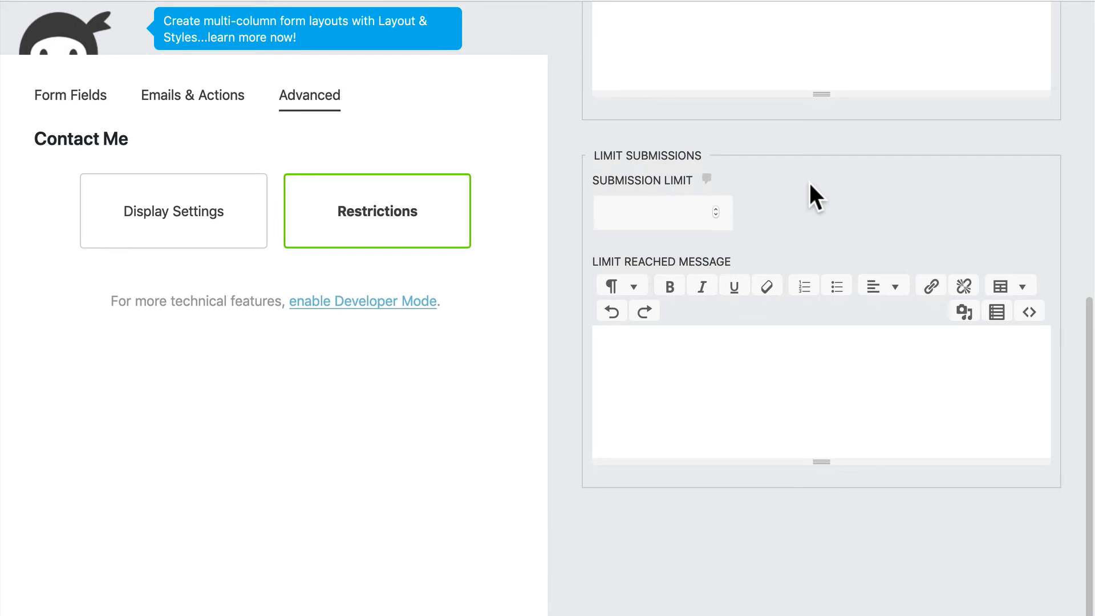
{"action": "scroll", "coordinate": [810, 184], "scroll_direction": "up", "scroll_amount": 10}
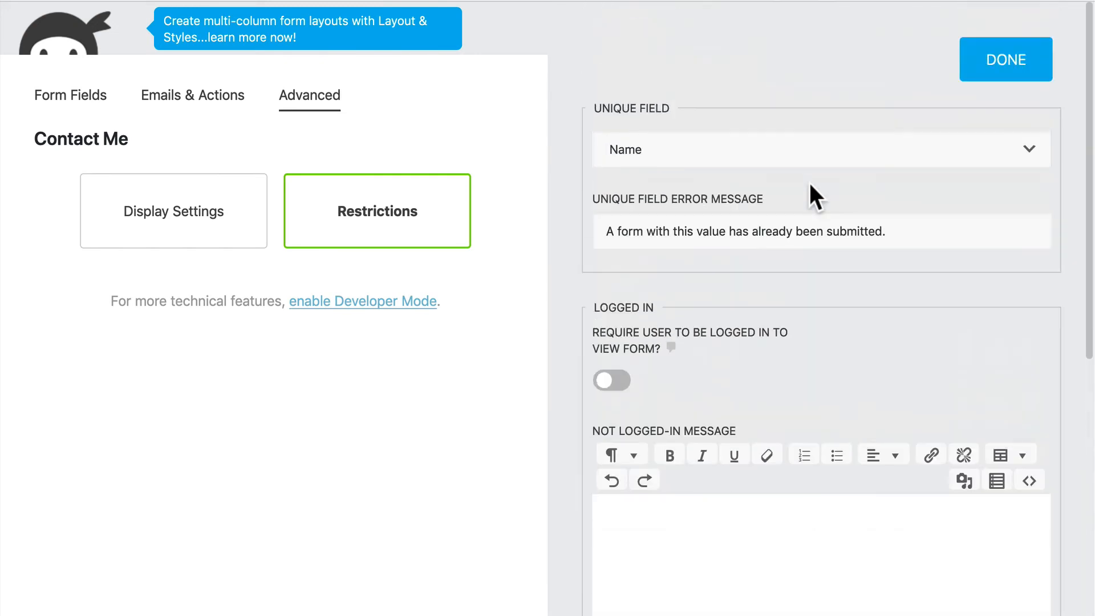
{"action": "left_click", "coordinate": [1008, 73]}
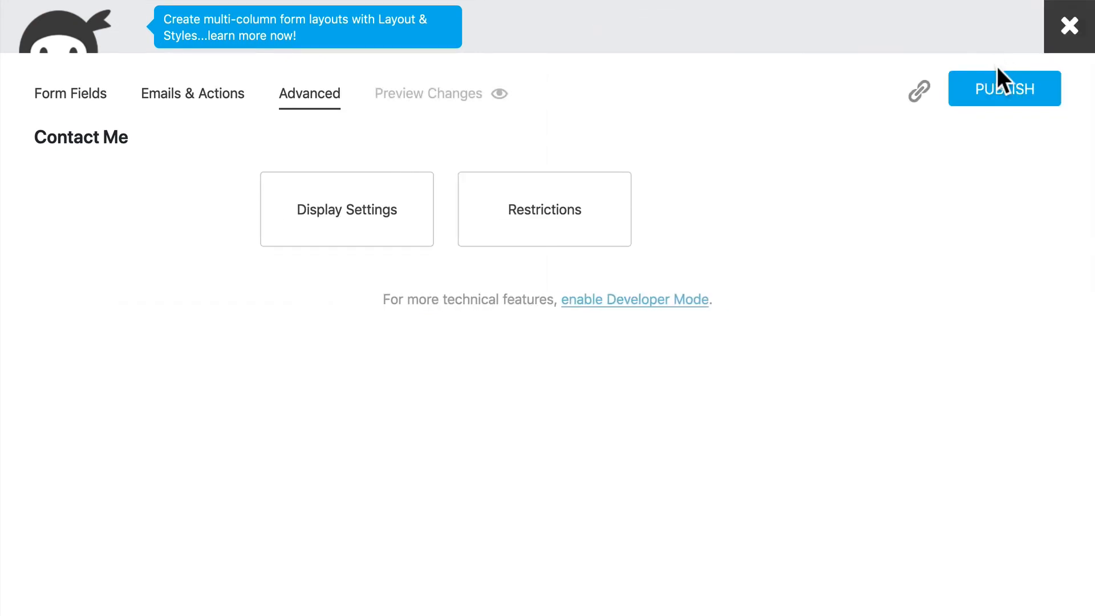
- Publish the form changes, and leave the form builder to start a new page
{"action": "left_click", "coordinate": [998, 100]}
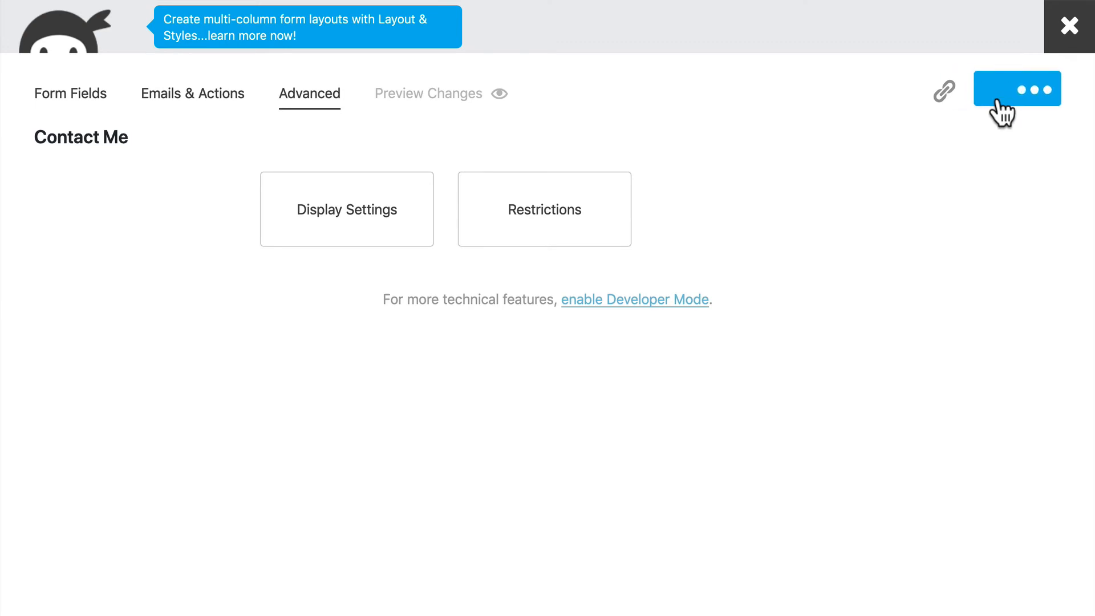
{"action": "left_click", "coordinate": [1075, 31]}
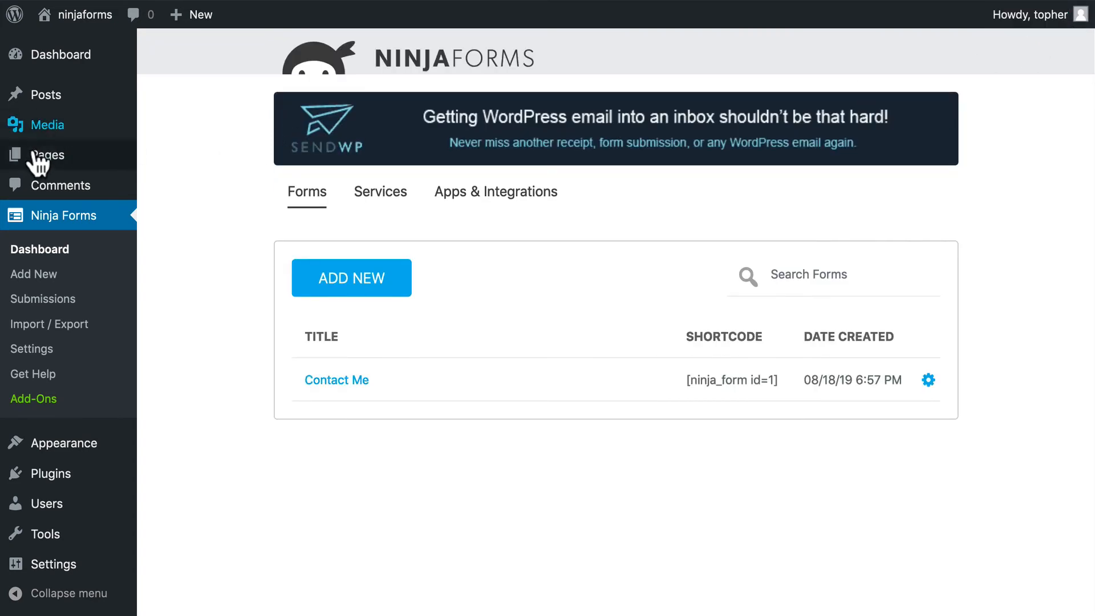
{"action": "mouse_move", "coordinate": [45, 153]}
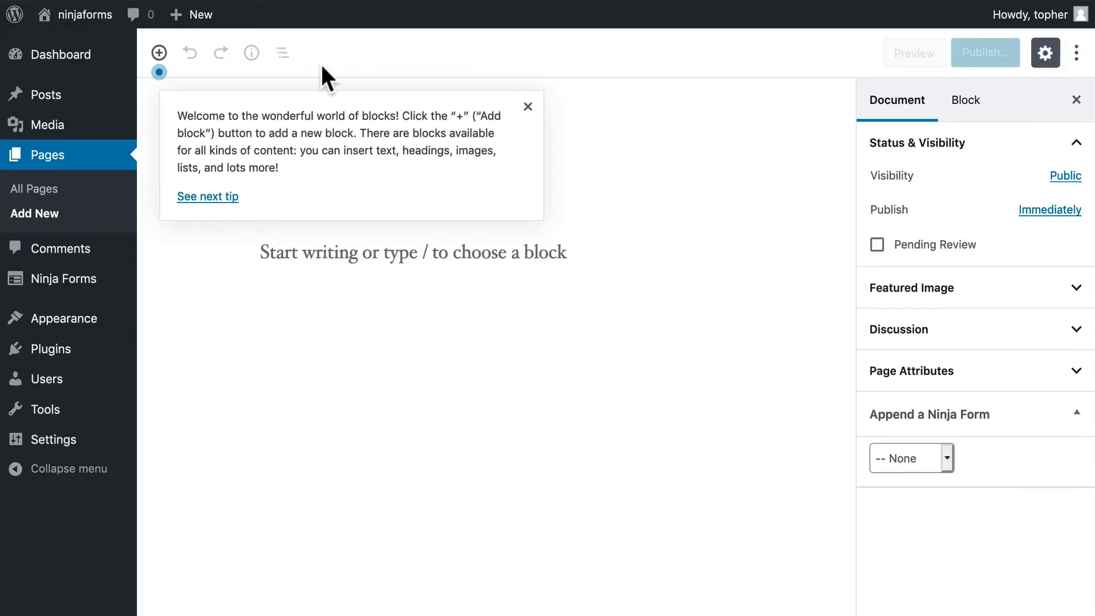
- Dismiss the block welcome tip, title the page "Contact Us", and add the paragraph "Please use the form below to contact us!"
{"action": "left_click", "coordinate": [527, 106]}
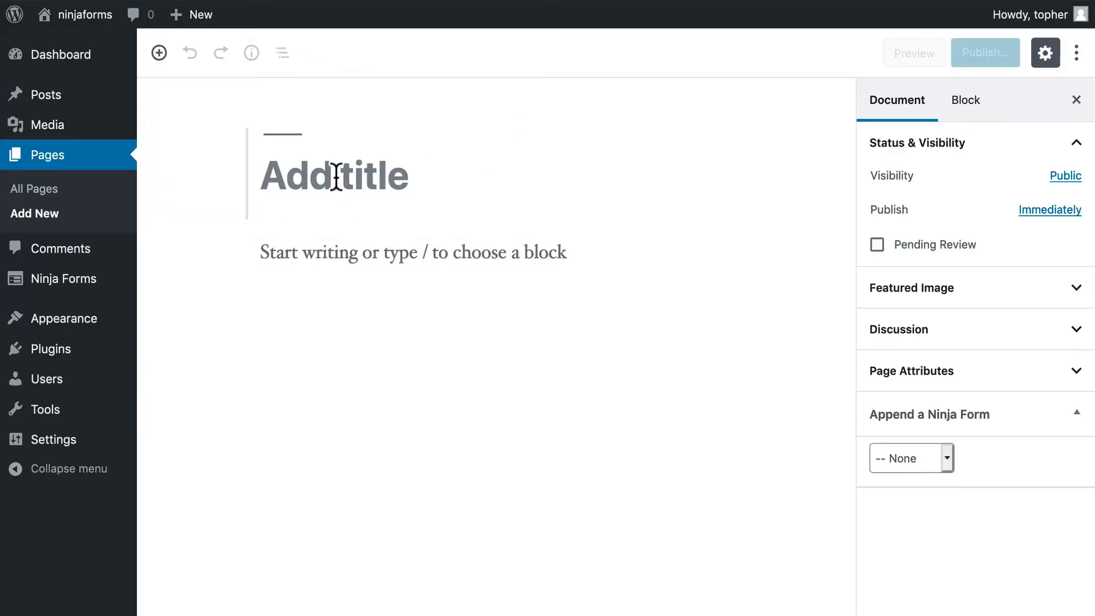
{"action": "type", "text": "Contact Us"}
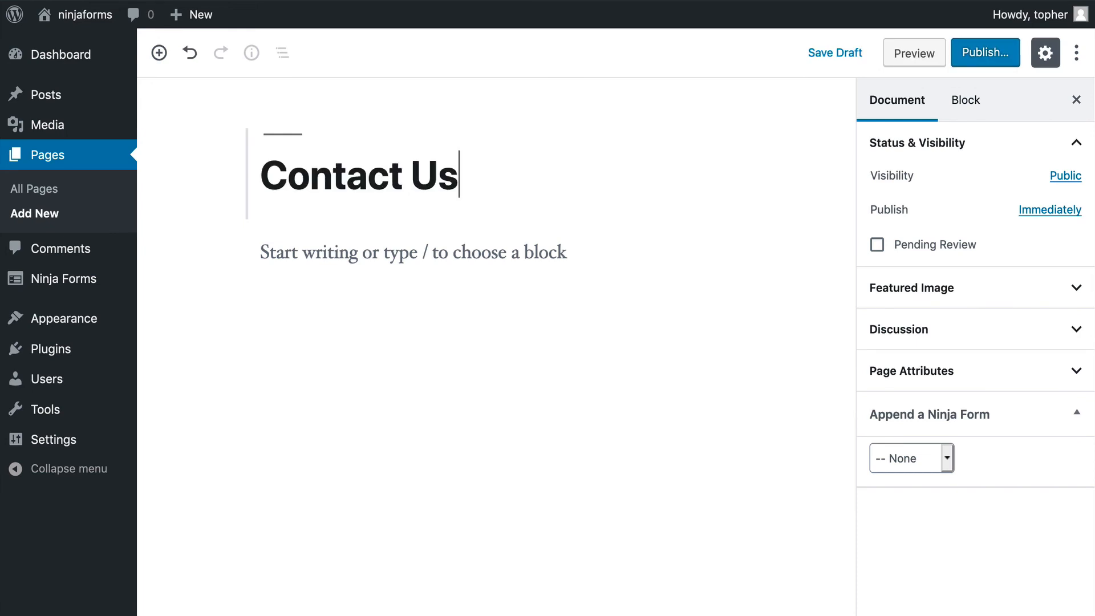
{"action": "left_click", "coordinate": [371, 249]}
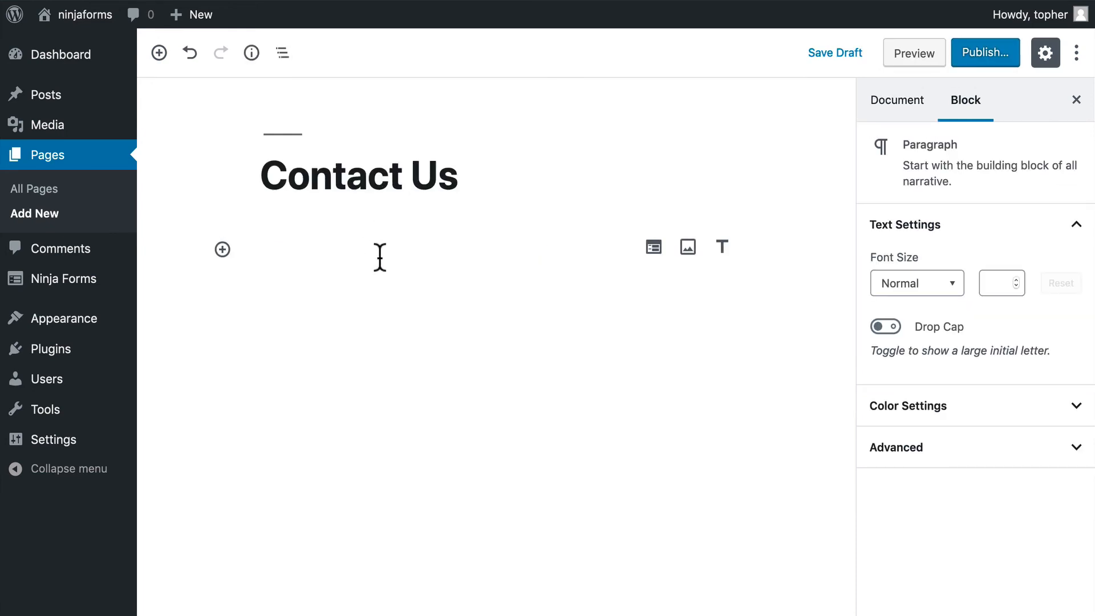
{"action": "type", "text": "Please"}
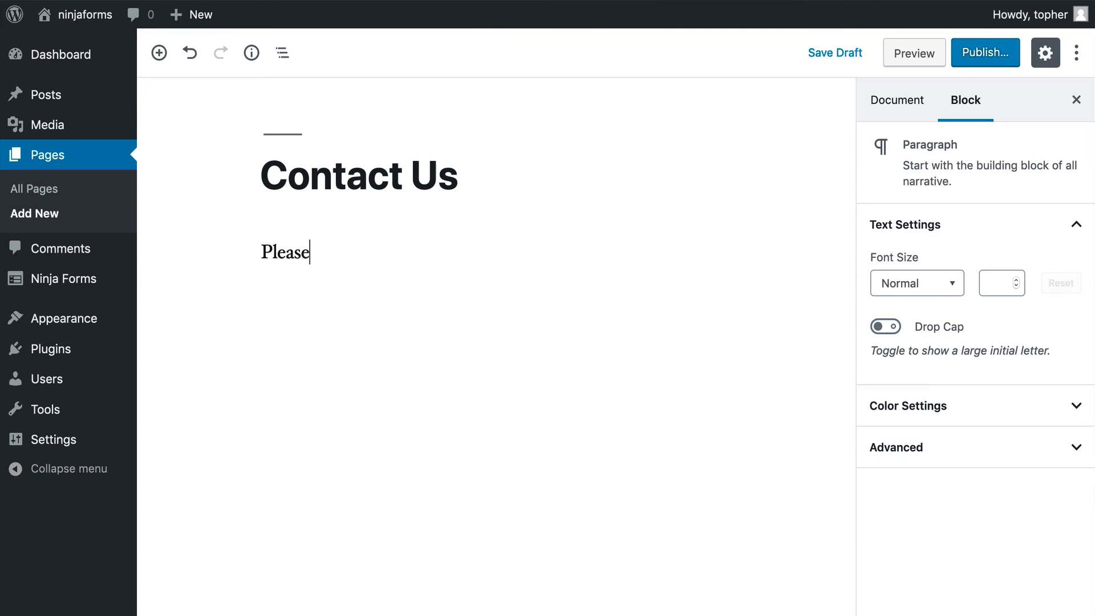
{"action": "type", "text": " ise the form b"}
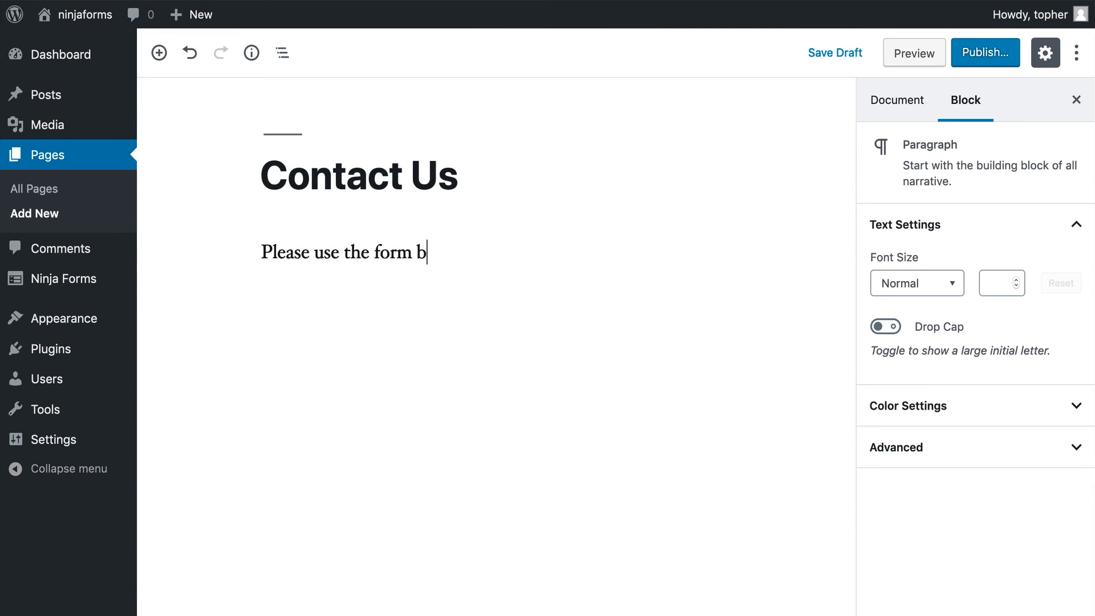
{"action": "type", "text": "elow to contact us!"}
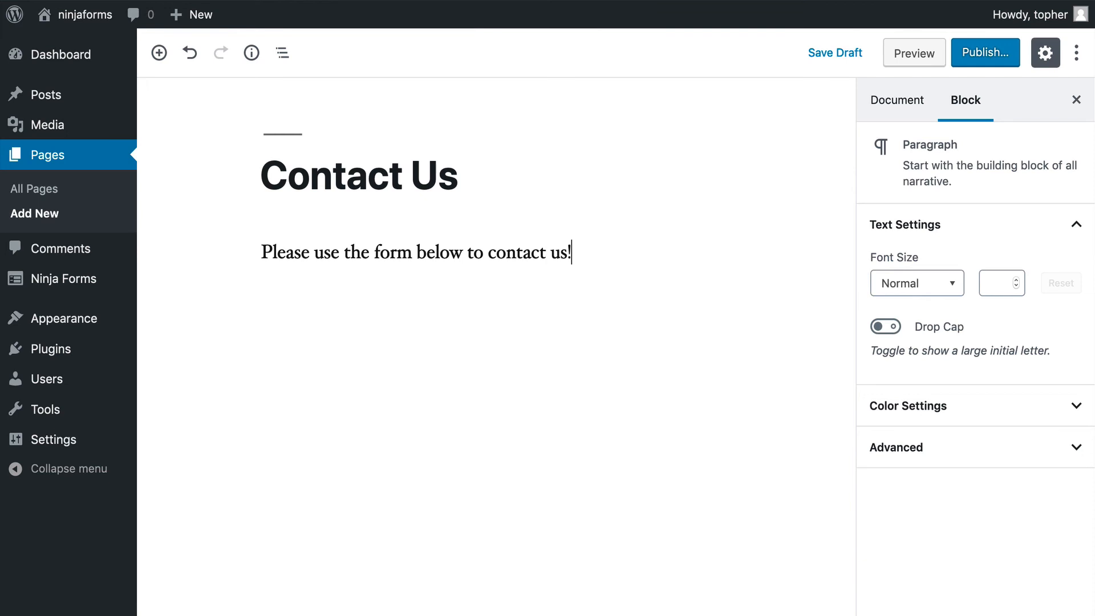
- Insert a Ninja Forms block below the paragraph, choose the Contact Me form, and check its fields in the page
{"action": "key", "text": "Return"}
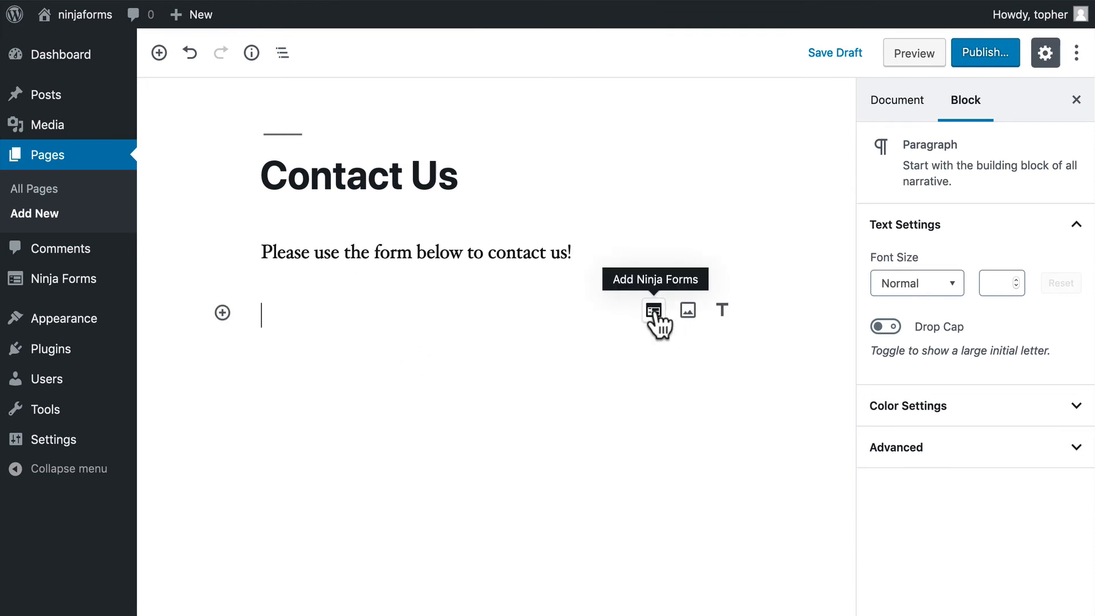
{"action": "left_click", "coordinate": [653, 311]}
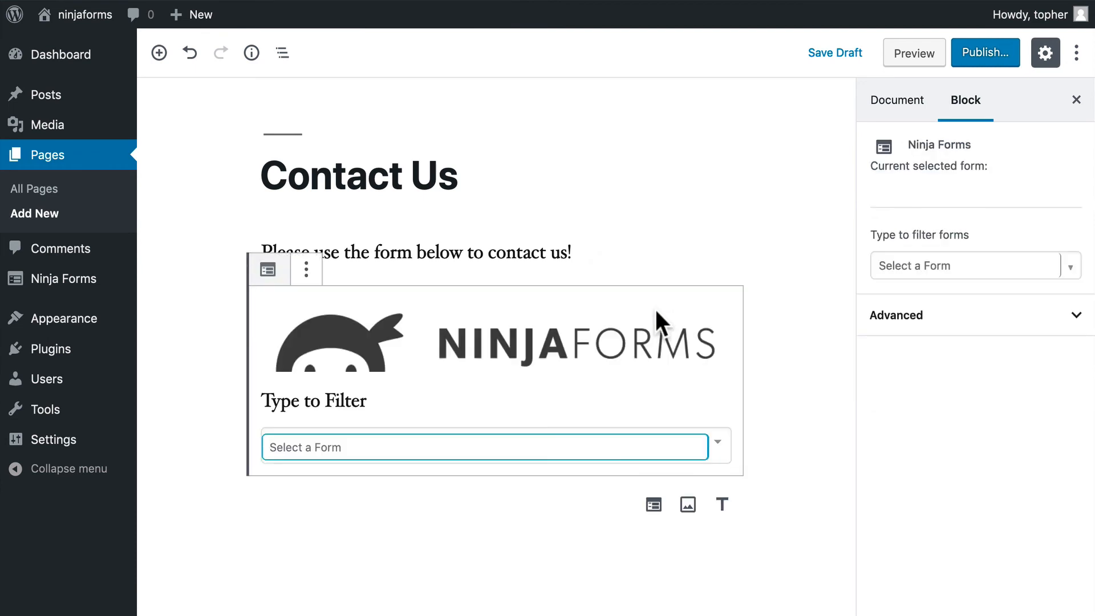
{"action": "left_click", "coordinate": [393, 447]}
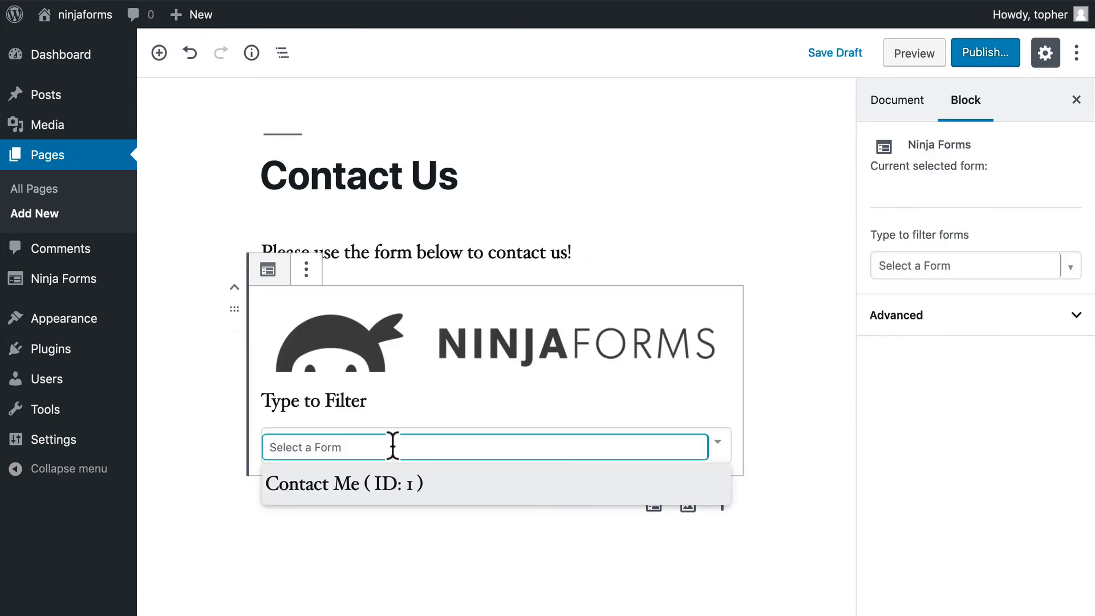
{"action": "left_click", "coordinate": [364, 484]}
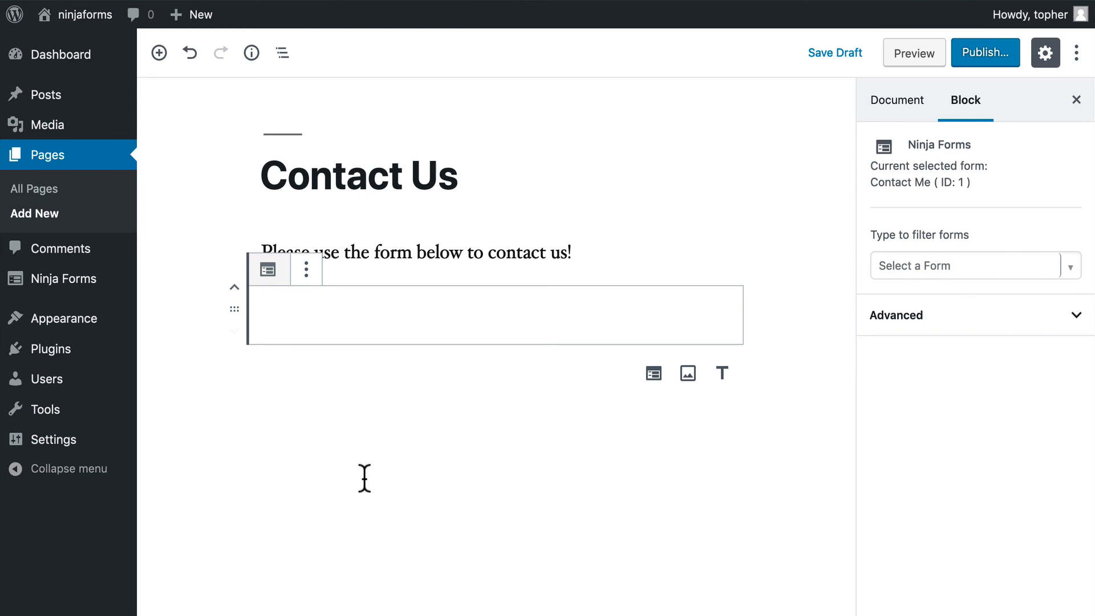
{"action": "scroll", "coordinate": [785, 400], "scroll_direction": "down", "scroll_amount": 1}
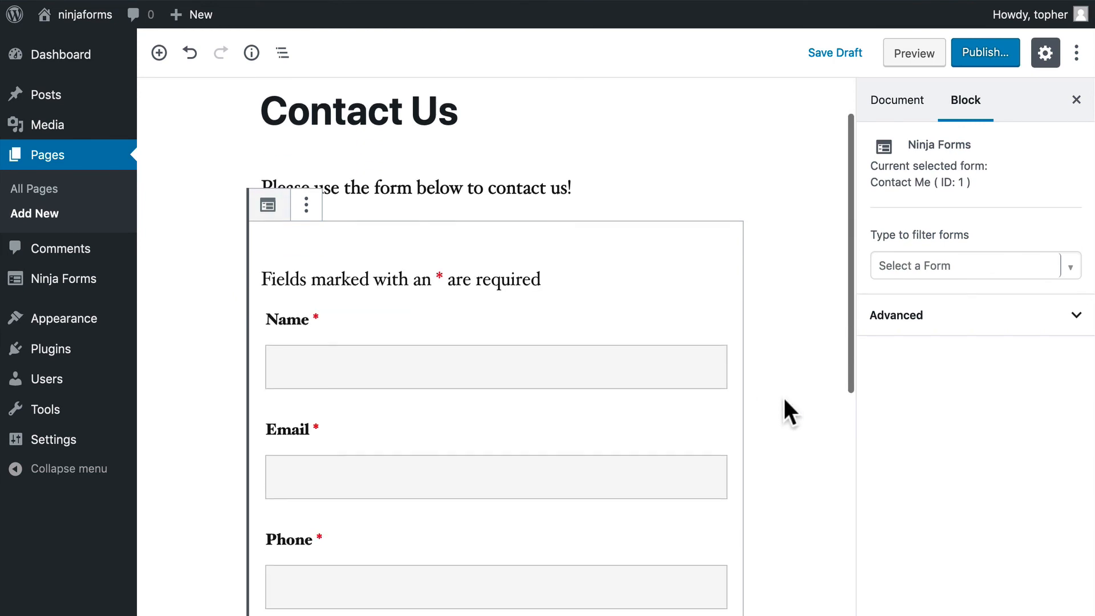
{"action": "scroll", "coordinate": [784, 399], "scroll_direction": "down", "scroll_amount": 8}
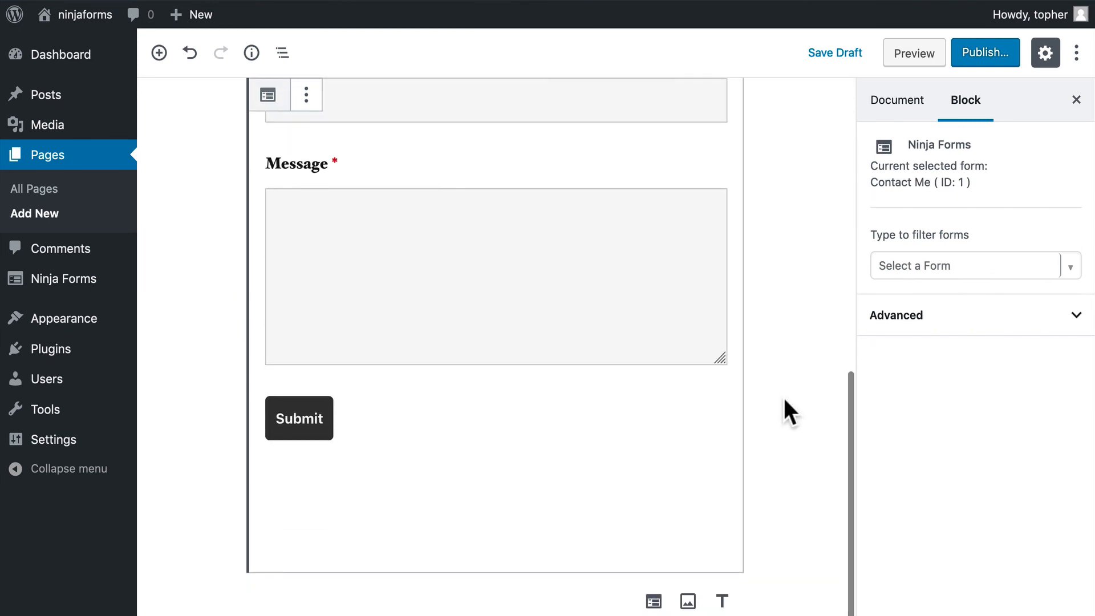
{"action": "scroll", "coordinate": [784, 399], "scroll_direction": "up", "scroll_amount": 10}
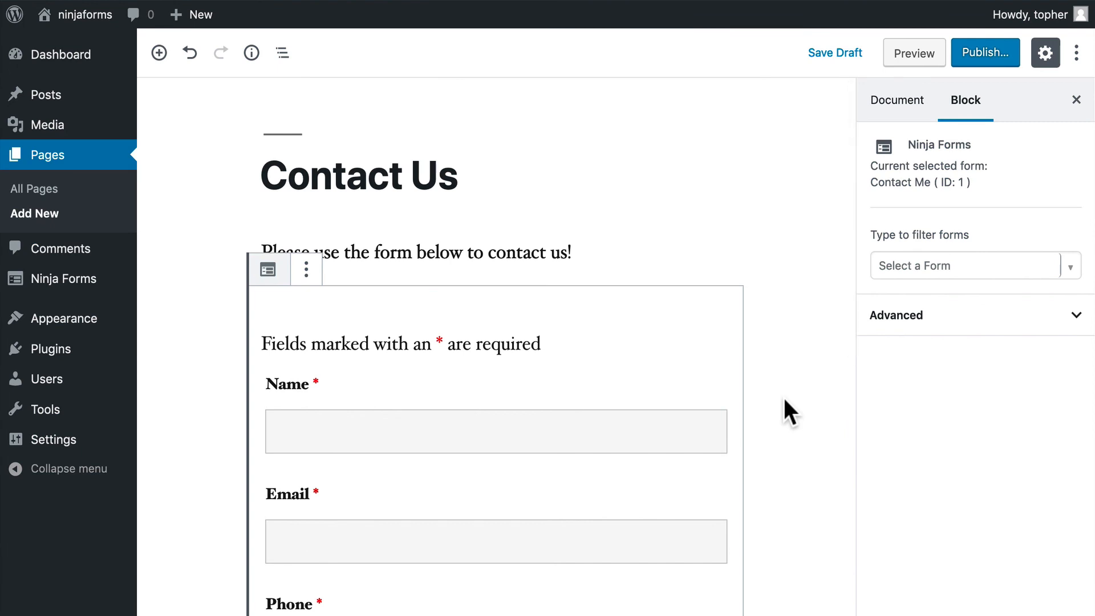
- Publish the Contact Us page and look over the form on the live page
{"action": "left_click", "coordinate": [978, 53]}
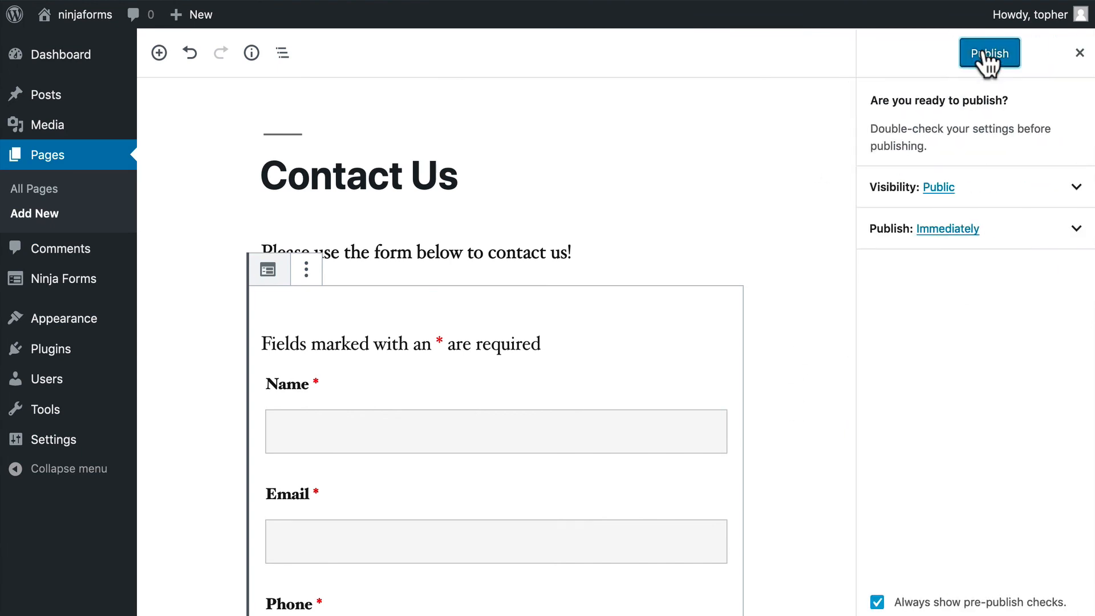
{"action": "left_click", "coordinate": [982, 52]}
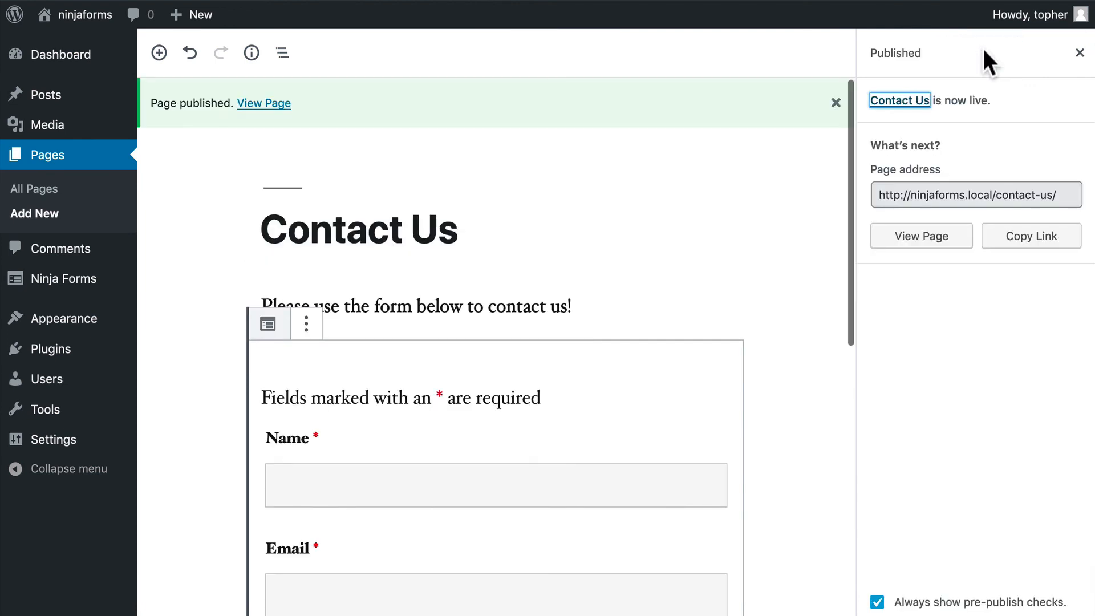
{"action": "left_click", "coordinate": [262, 106]}
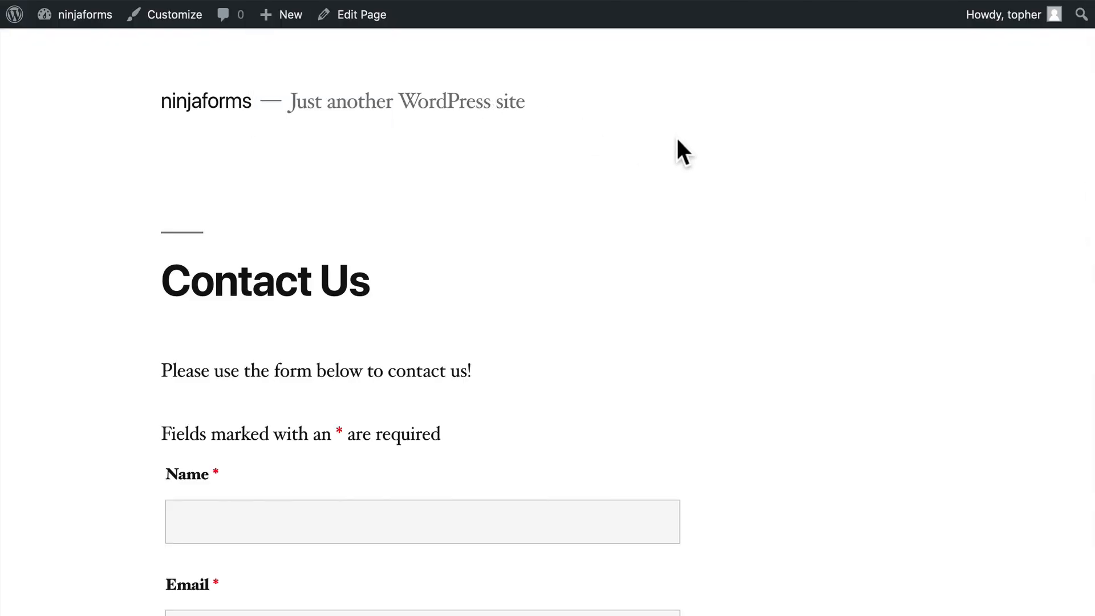
{"action": "scroll", "coordinate": [678, 140], "scroll_direction": "down", "scroll_amount": 6}
{"action": "scroll", "coordinate": [678, 141], "scroll_direction": "down", "scroll_amount": 3}
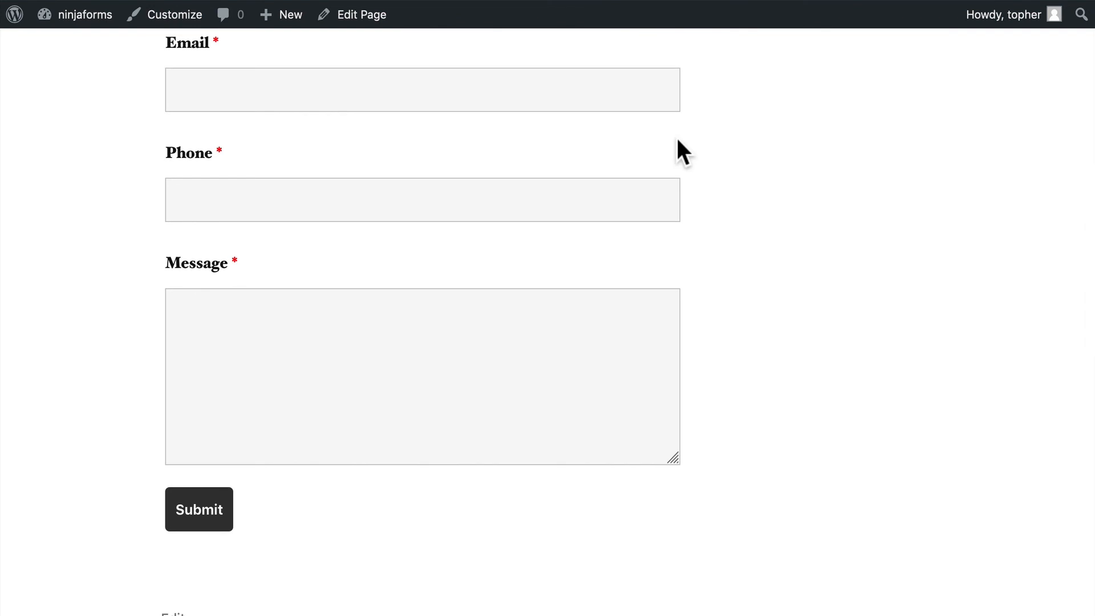
{"action": "scroll", "coordinate": [677, 140], "scroll_direction": "up", "scroll_amount": 5}
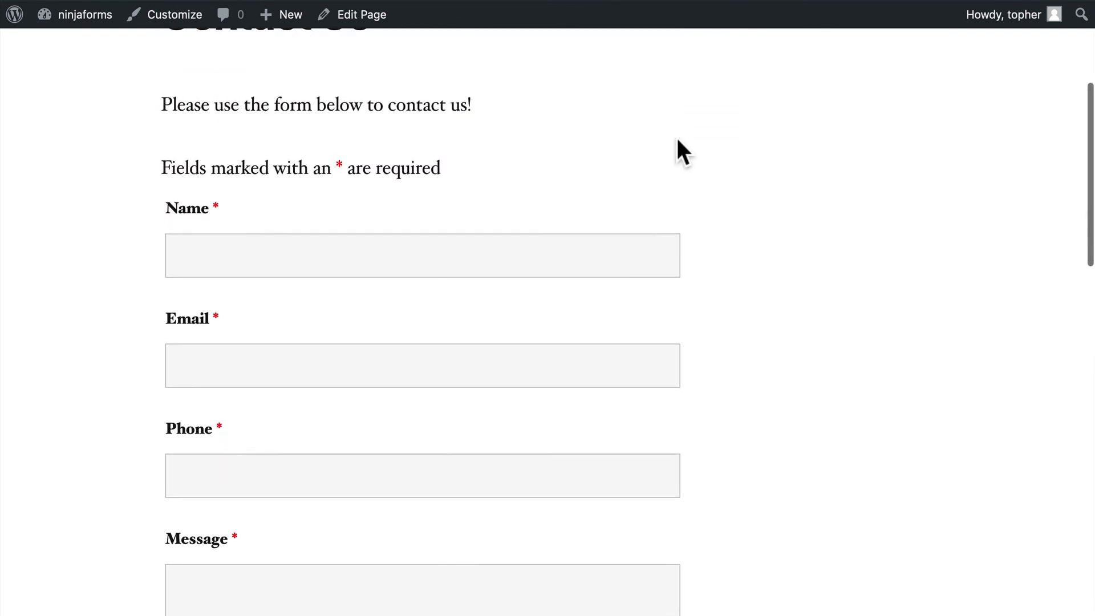
- Fill in the live form with a name, email and phone number and the message "Hi there!", submit it, and check the response
{"action": "scroll", "coordinate": [677, 140], "scroll_direction": "down", "scroll_amount": 2}
{"action": "left_click", "coordinate": [513, 159]}
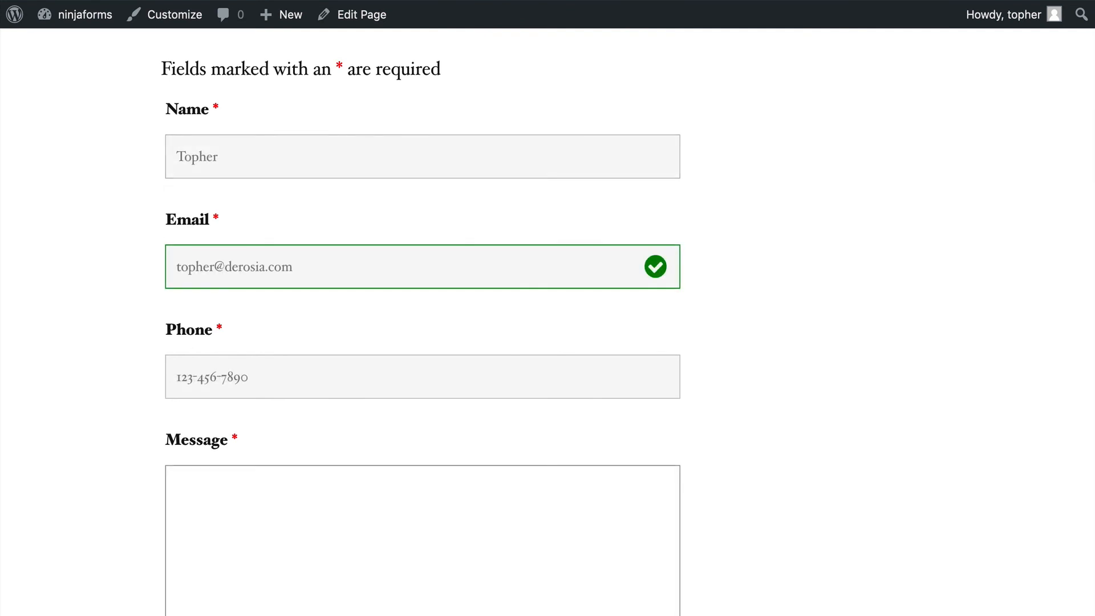
{"action": "type", "text": "Hi there!"}
{"action": "scroll", "coordinate": [422, 320], "scroll_direction": "down", "scroll_amount": 3}
{"action": "scroll", "coordinate": [279, 285], "scroll_direction": "down", "scroll_amount": 2}
{"action": "left_click", "coordinate": [215, 410]}
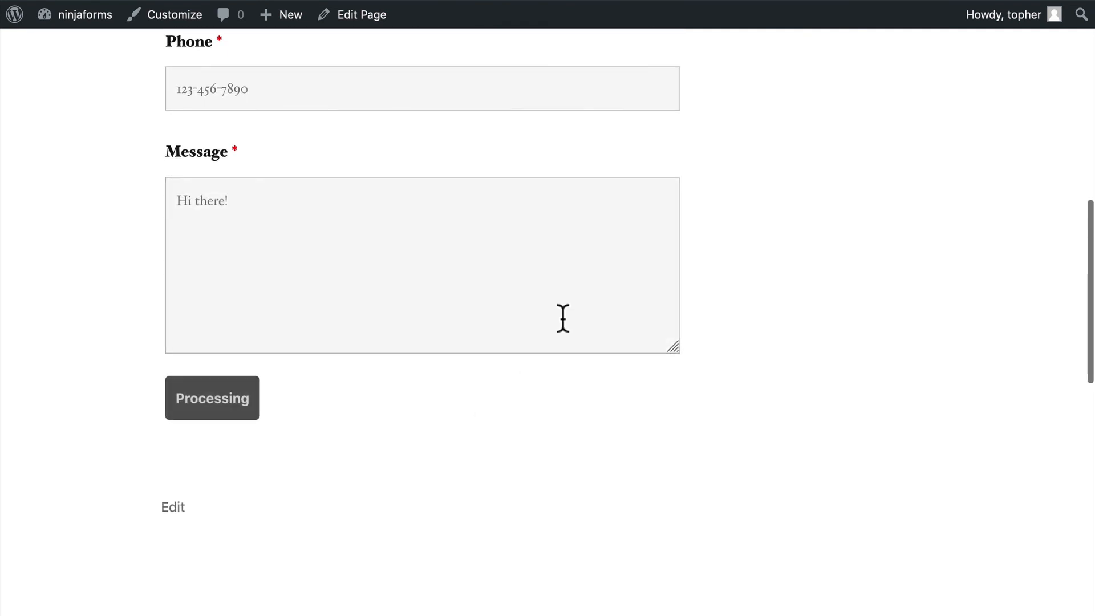
{"action": "scroll", "coordinate": [764, 172], "scroll_direction": "up", "scroll_amount": 4}
{"action": "scroll", "coordinate": [764, 173], "scroll_direction": "up", "scroll_amount": 3}
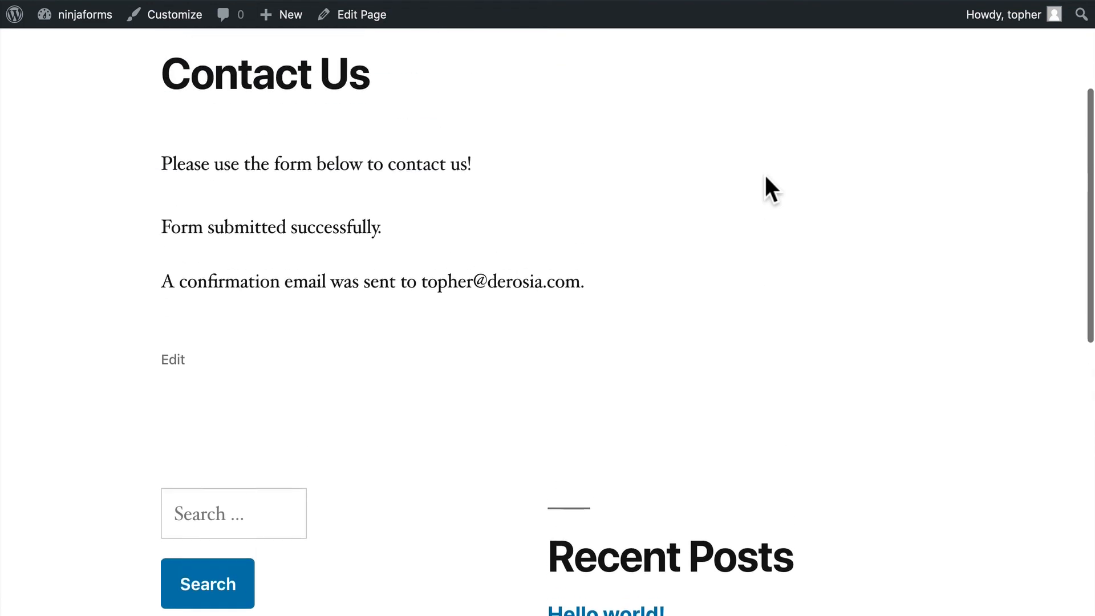
{"action": "scroll", "coordinate": [765, 177], "scroll_direction": "up", "scroll_amount": 1}
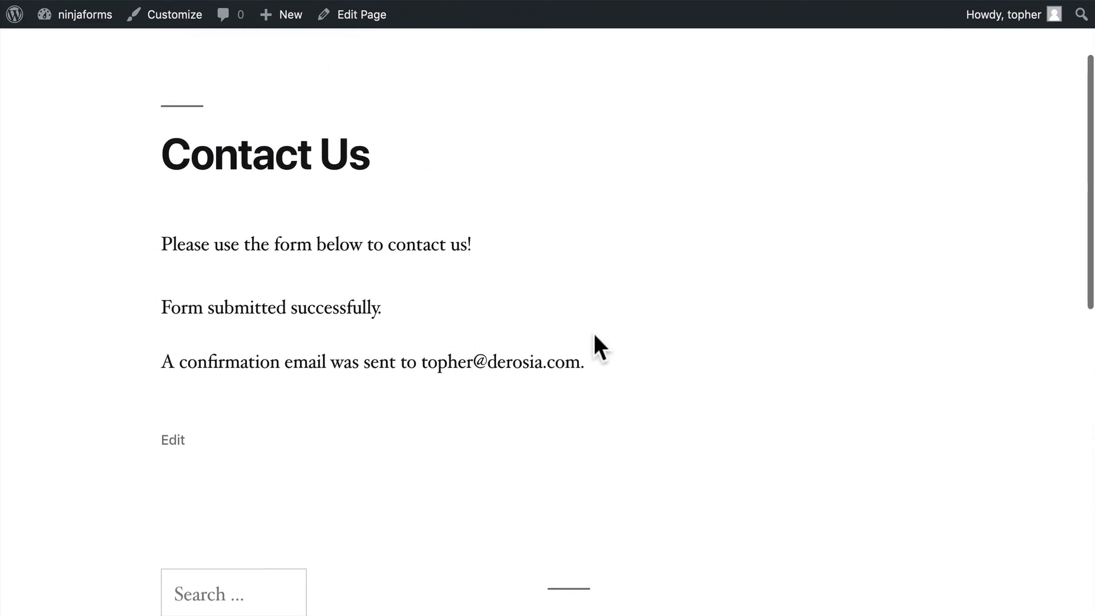